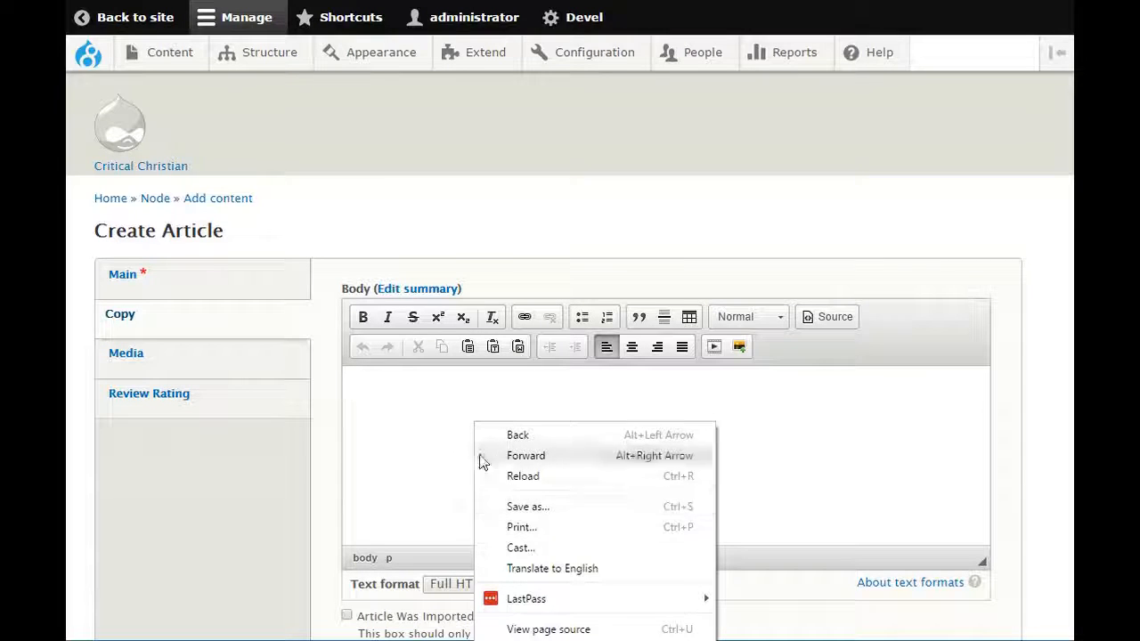
# Paste the Lorem Ipsum passage into the article body and split off its first sentence as a separate paragraph
pyautogui.click(433, 446)
pyautogui.write("Lorem Ipsum is simply dummy text of the printing and typesetting industry. Lorem Ipsum has been the industry's standard dummy text ever since the 1500s, when an unknown printer took a galley of type and scrambled it to make a type specimen book. It has survived not only five centuries, but also the leap into electronic typesetting, remaining essentially unchanged. It was popularised in the 1960s with the release of Letraset sheets containing Lorem Ipsum passages, and more recently with desktop publishing software like Aldus PageMaker including versions of Lorem Ipsum.")
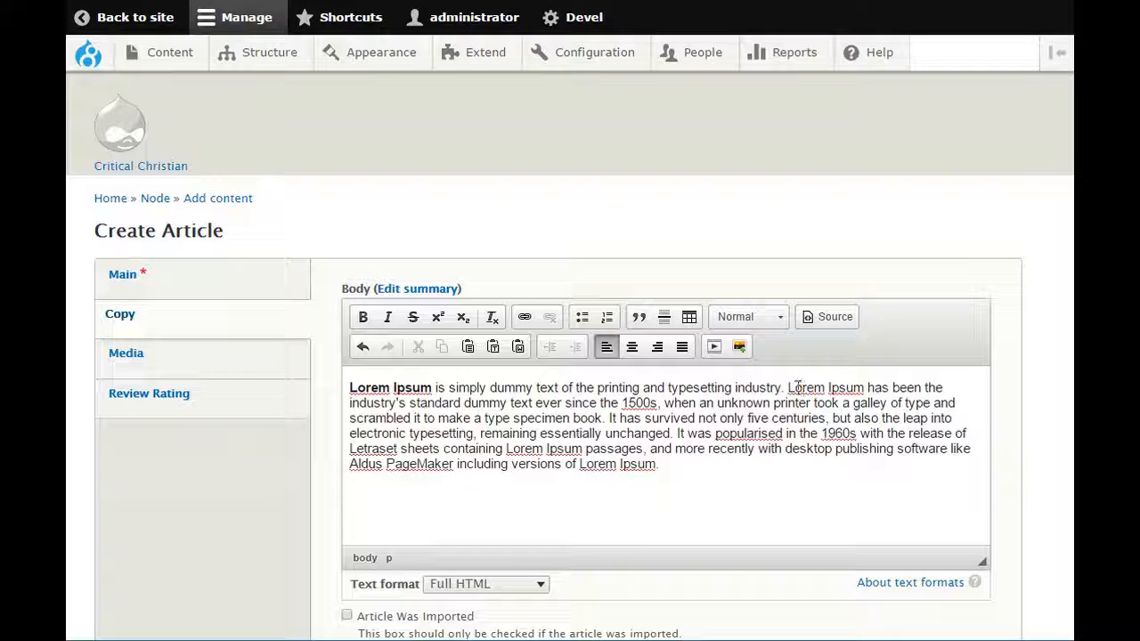
pyautogui.press('Return')
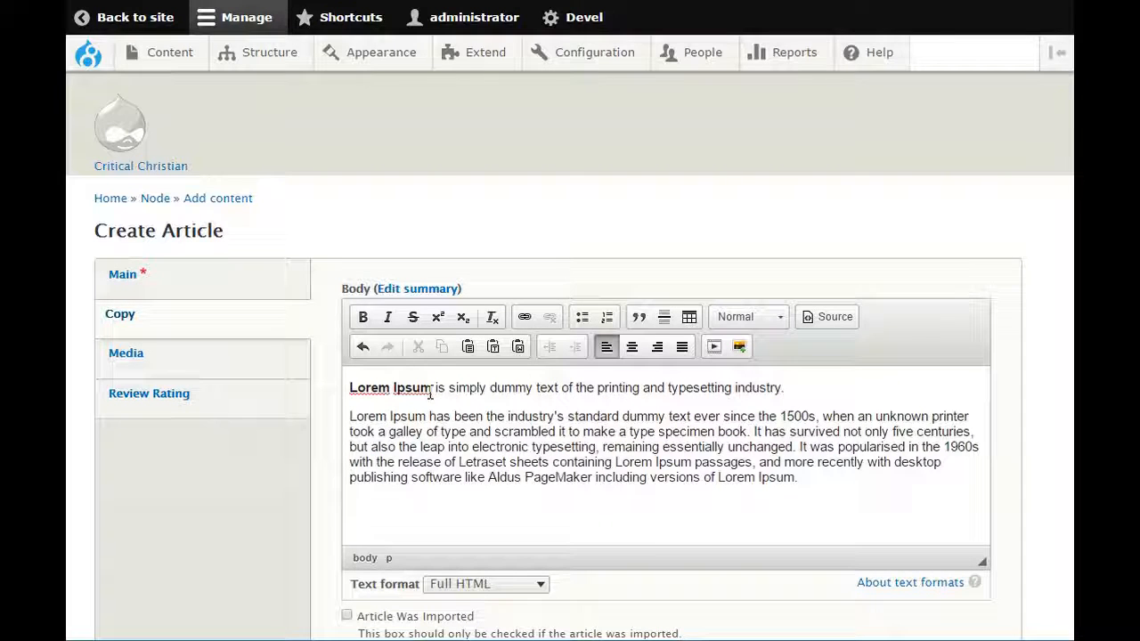
# Remove the bold from the opening words "Lorem Ipsum" in the first paragraph and reapply it
pyautogui.moveTo(433, 388); pyautogui.dragTo(316, 387)
pyautogui.hotkey('ctrl', 'b')
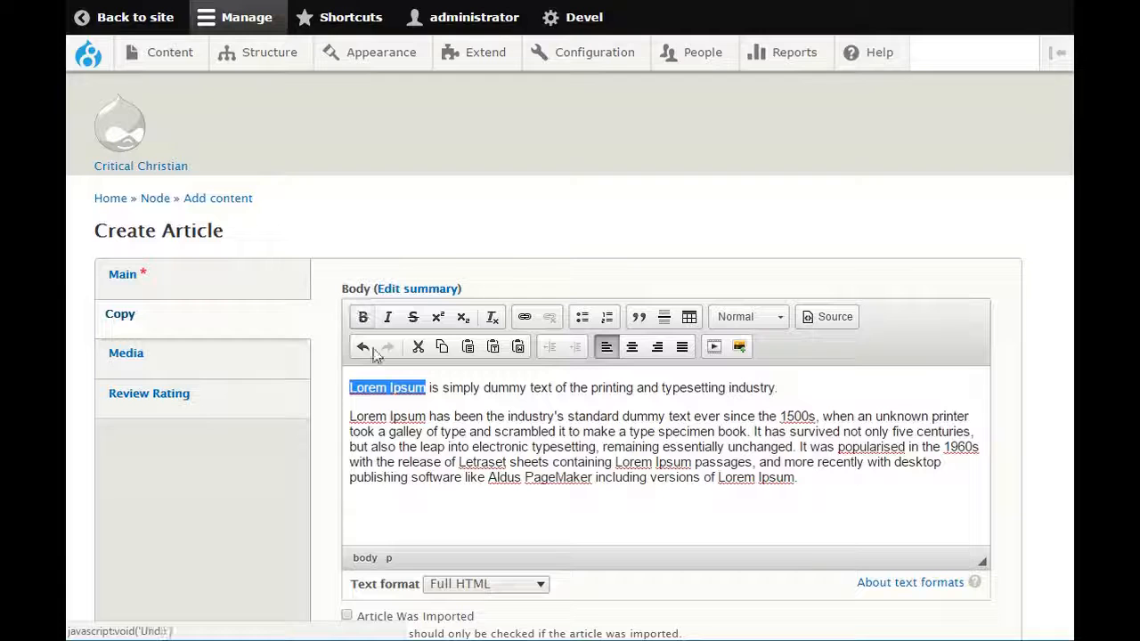
pyautogui.click(389, 407)
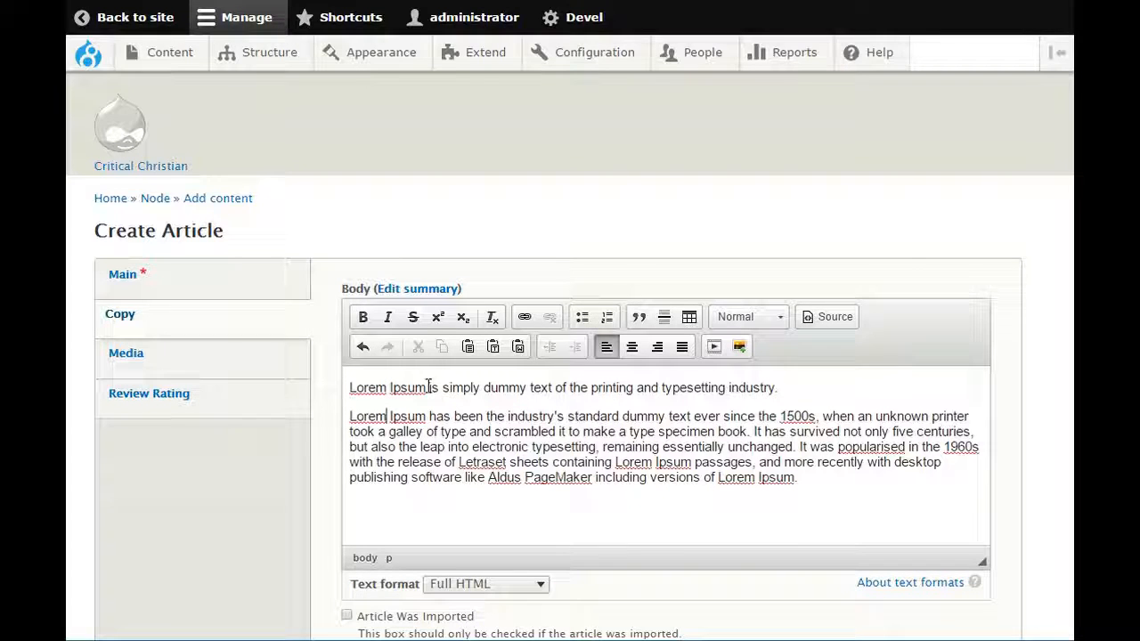
pyautogui.moveTo(427, 386); pyautogui.dragTo(325, 386)
pyautogui.click(363, 317)
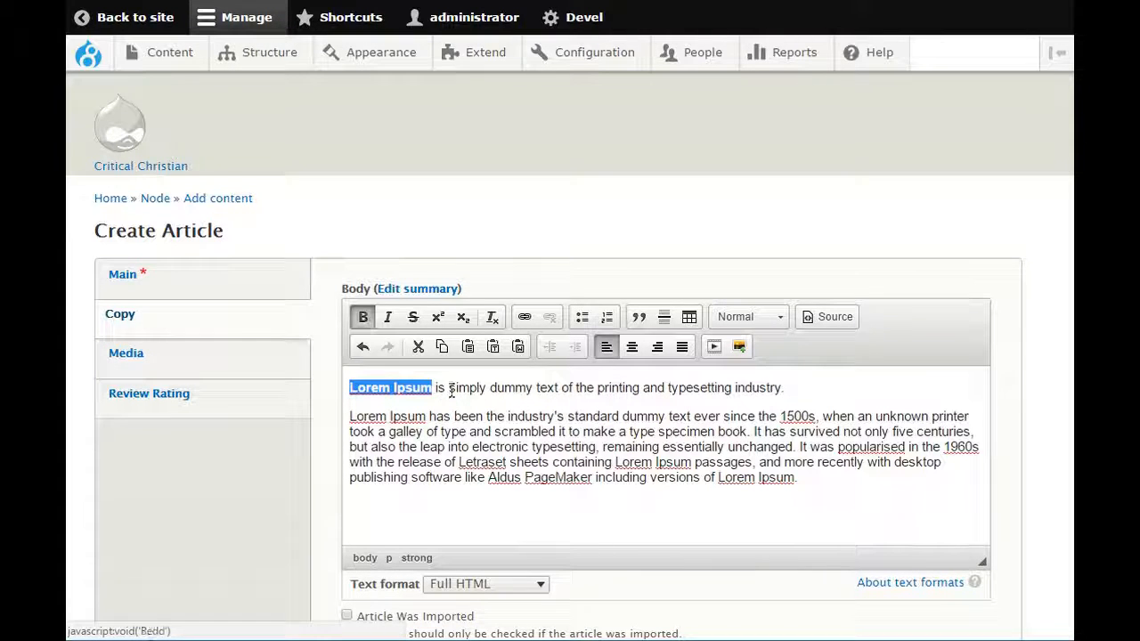
# Italicize "simply dummy" and strike through "text" in the first paragraph
pyautogui.moveTo(451, 388); pyautogui.dragTo(536, 388)
pyautogui.click(388, 317)
pyautogui.click(413, 318)
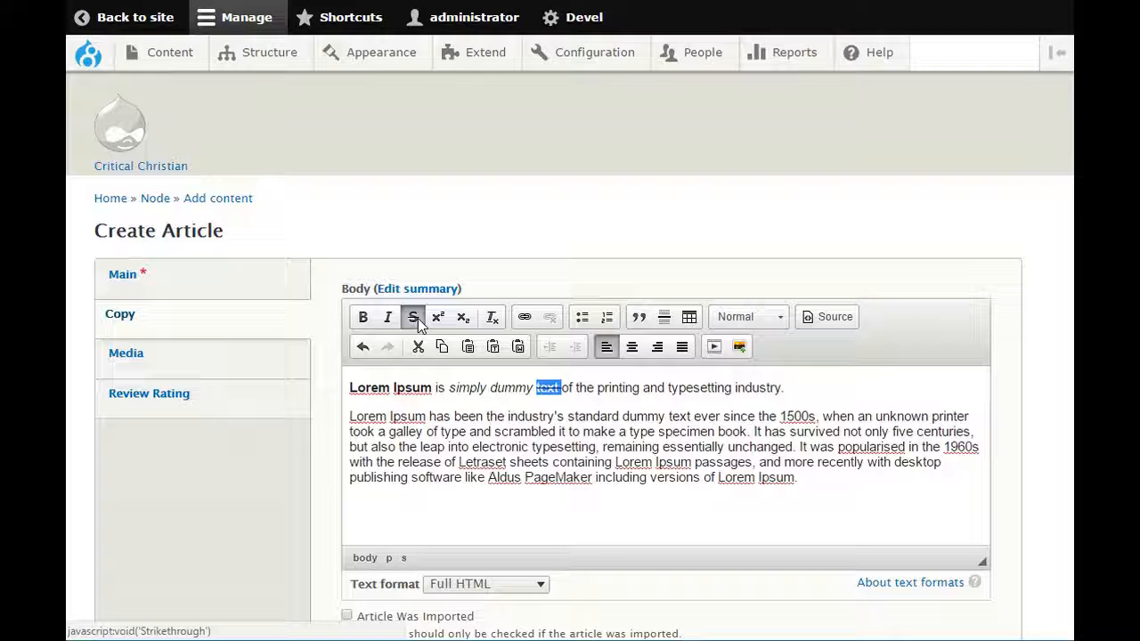
# Format "printing" as superscript and "typesetting" as subscript in the first paragraph
pyautogui.click(596, 386)
pyautogui.moveTo(596, 388); pyautogui.dragTo(638, 388)
pyautogui.click(437, 318)
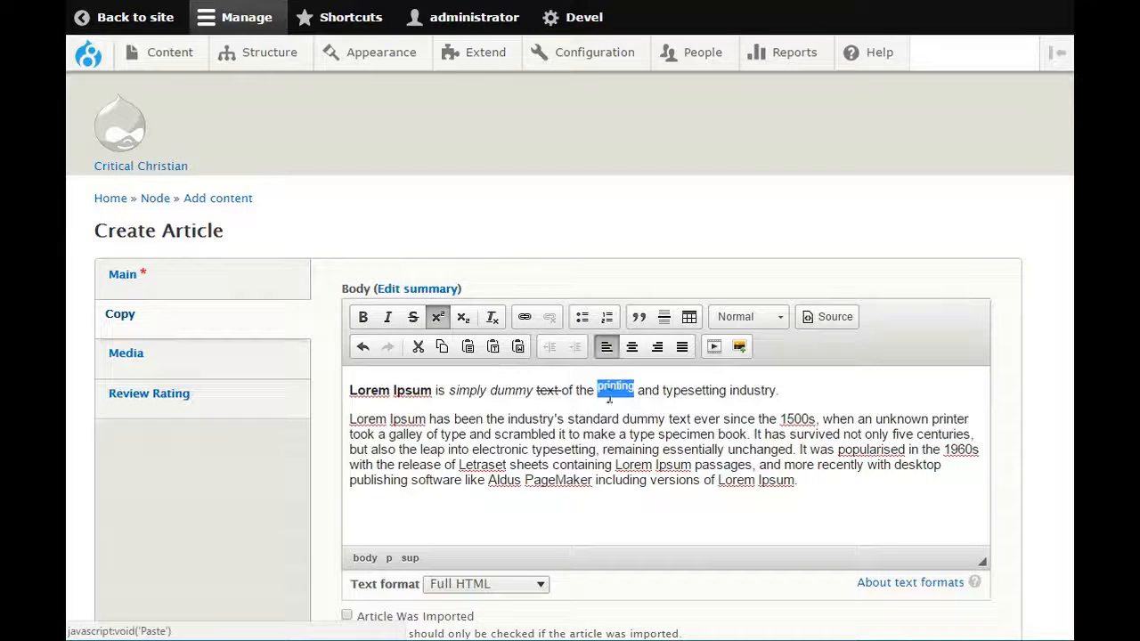
pyautogui.doubleClick(679, 390)
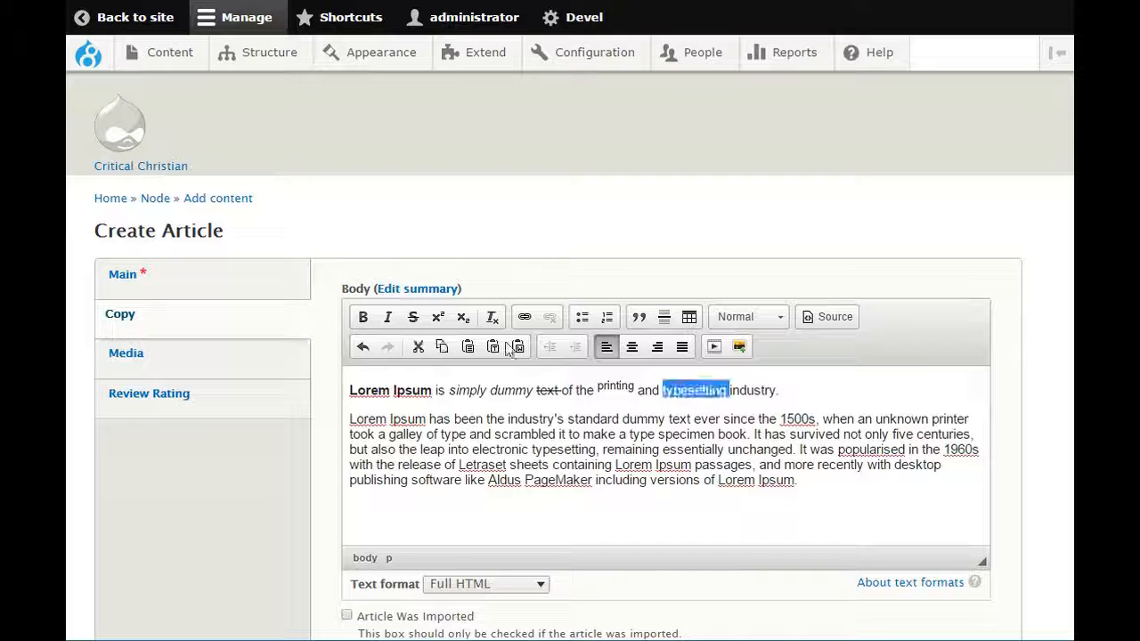
pyautogui.click(463, 317)
pyautogui.click(716, 428)
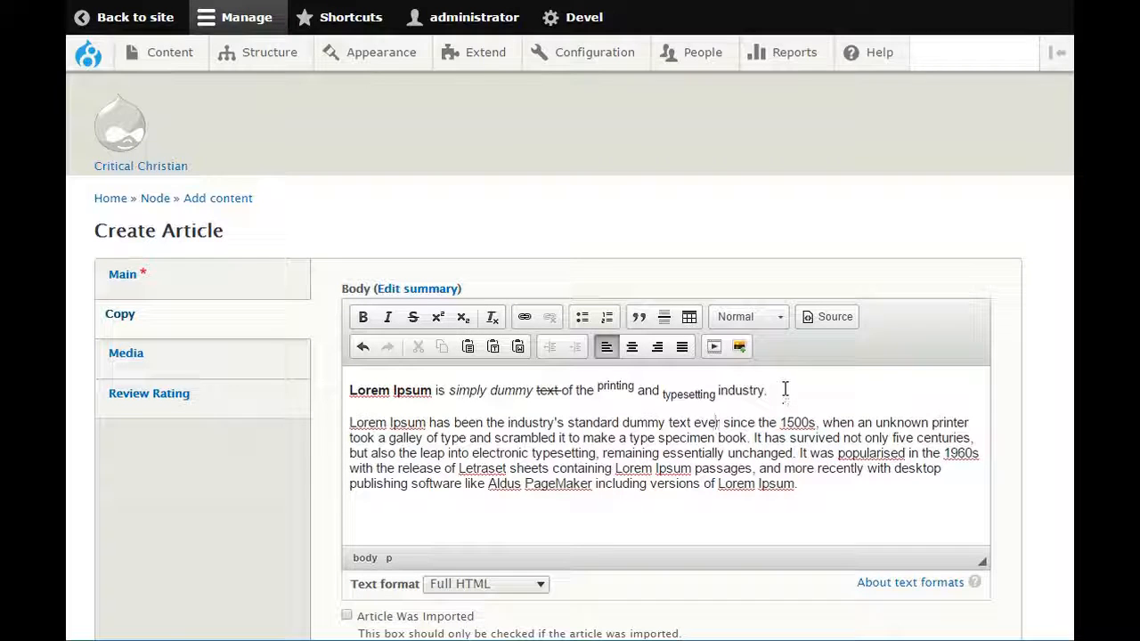
# Clear all text formatting from the entire first paragraph
pyautogui.moveTo(780, 390); pyautogui.dragTo(323, 390)
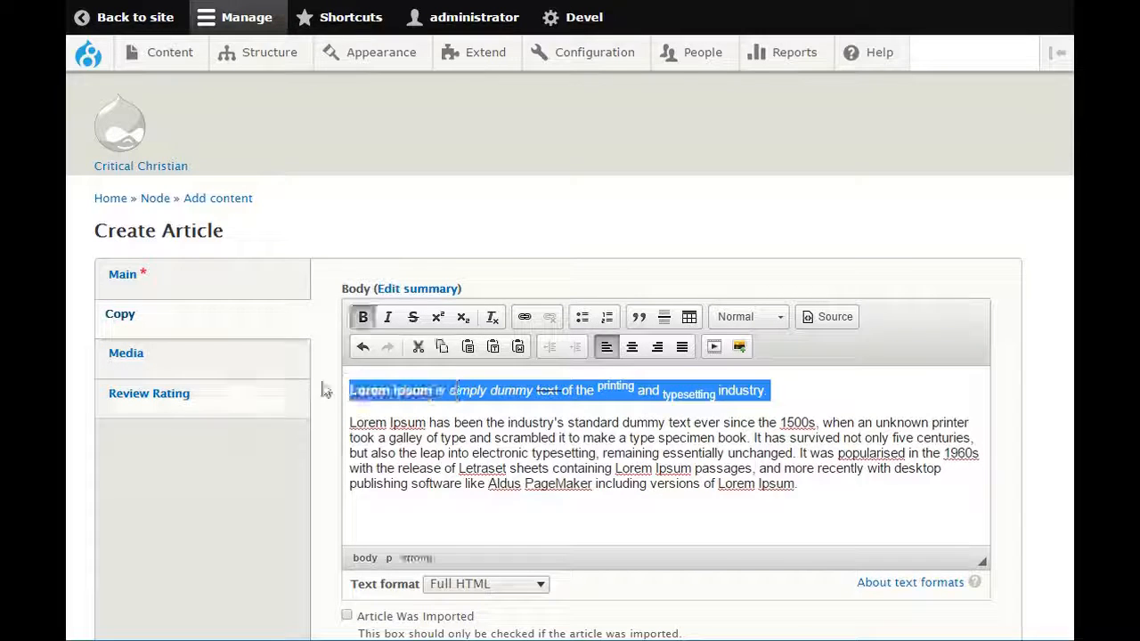
pyautogui.click(494, 319)
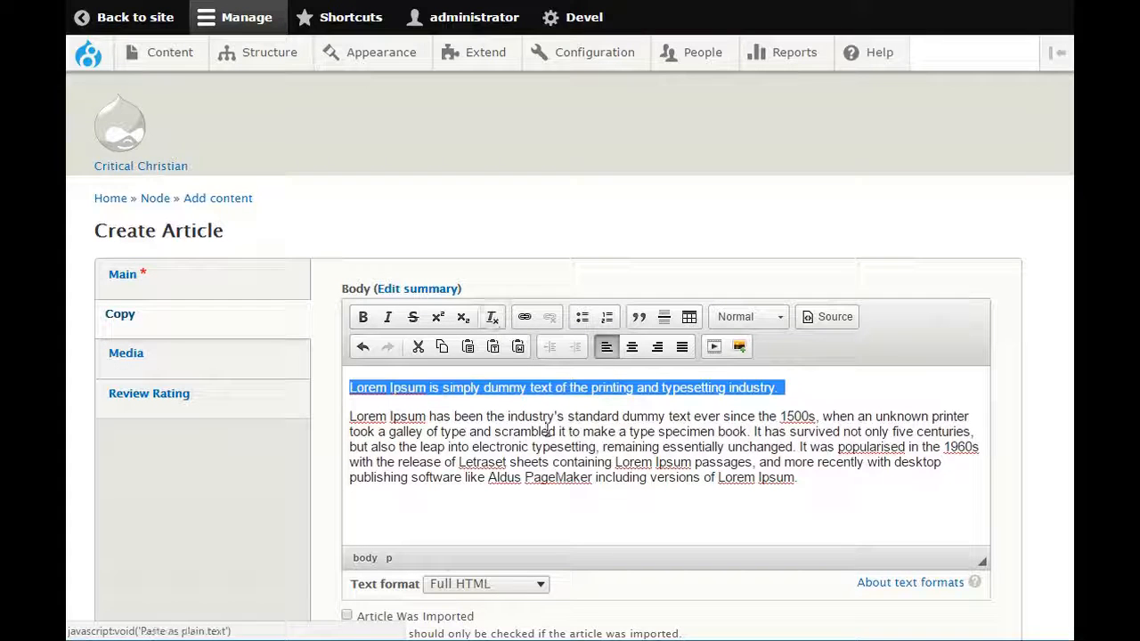
pyautogui.click(478, 430)
pyautogui.doubleClick(360, 390)
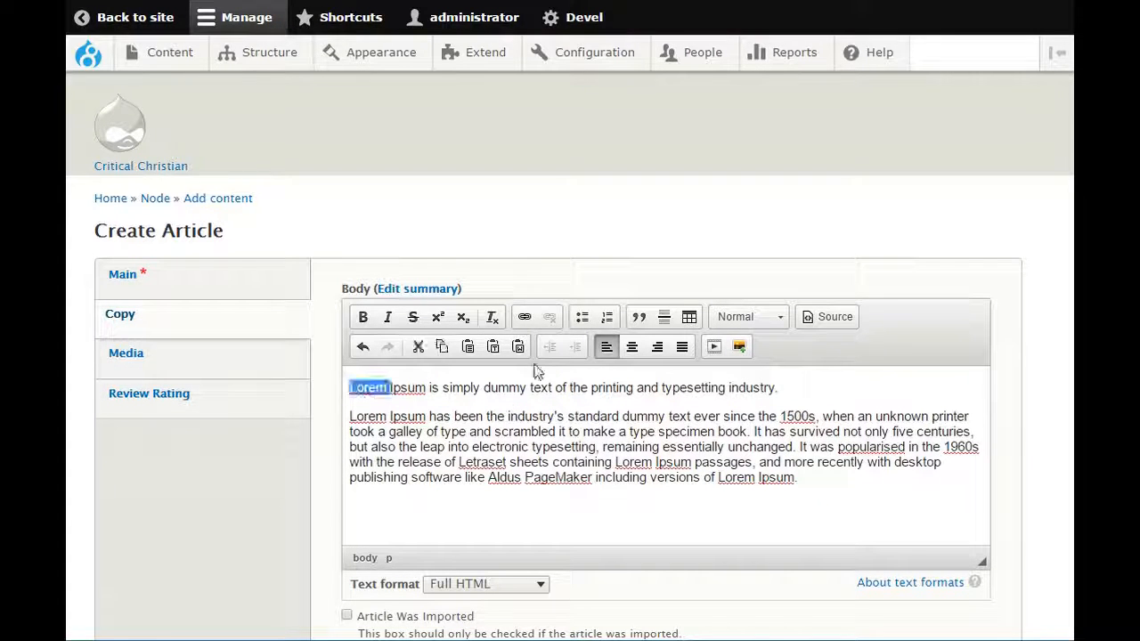
pyautogui.click(524, 318)
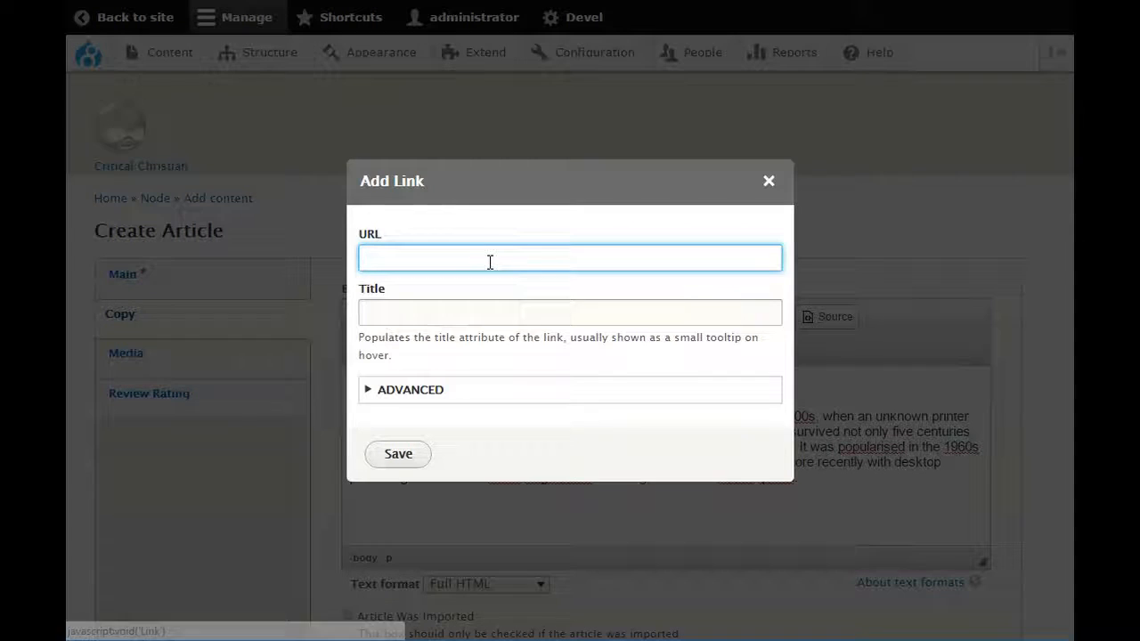
pyautogui.write('http')
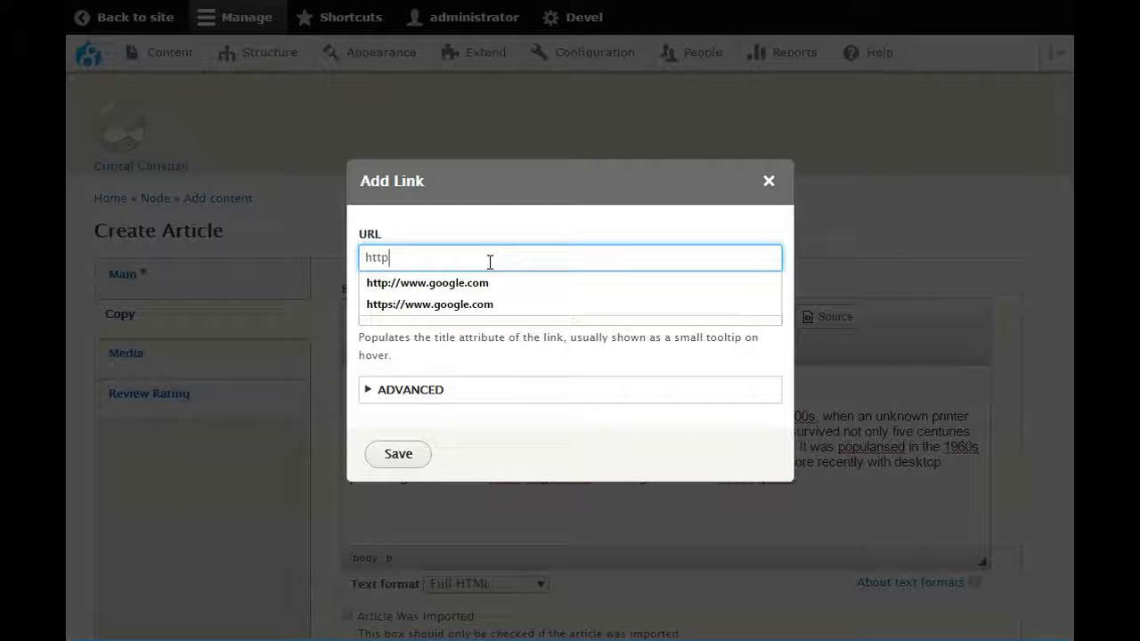
pyautogui.write('s://www')
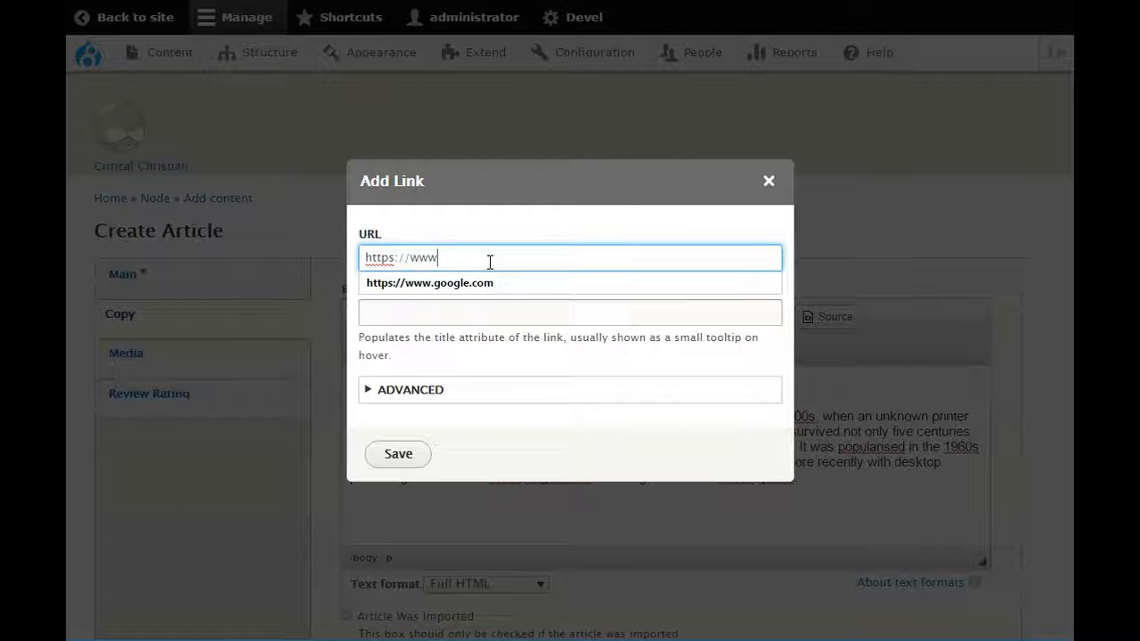
pyautogui.write('.google.com')
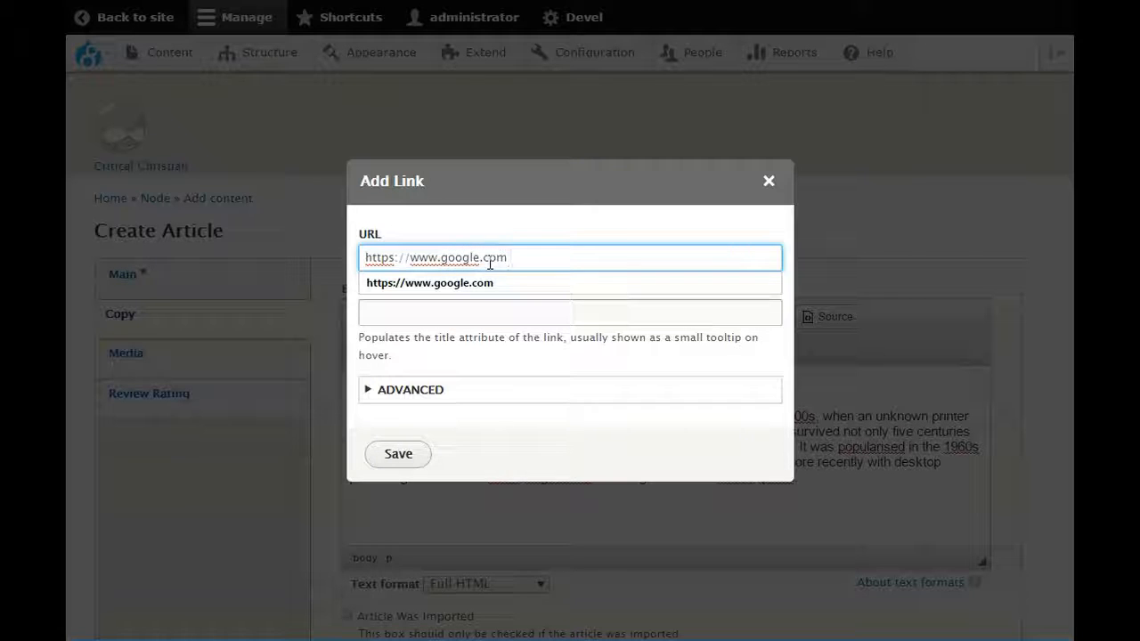
pyautogui.click(416, 456)
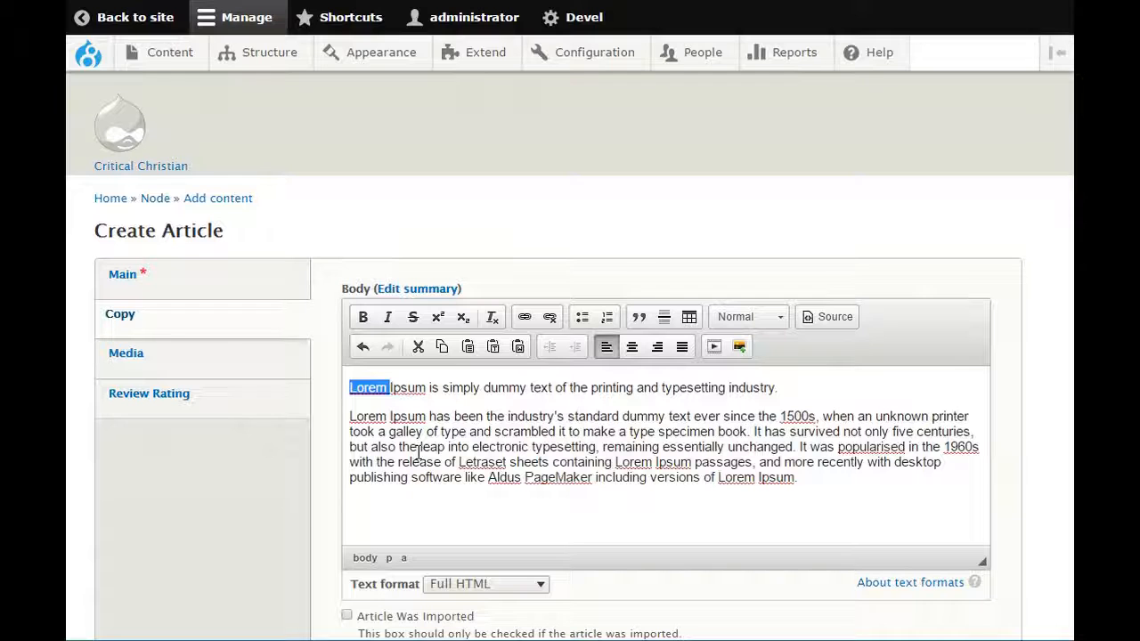
# Remove the link from the word "Lorem" in the first paragraph
pyautogui.click(510, 404)
pyautogui.moveTo(388, 387); pyautogui.dragTo(330, 387)
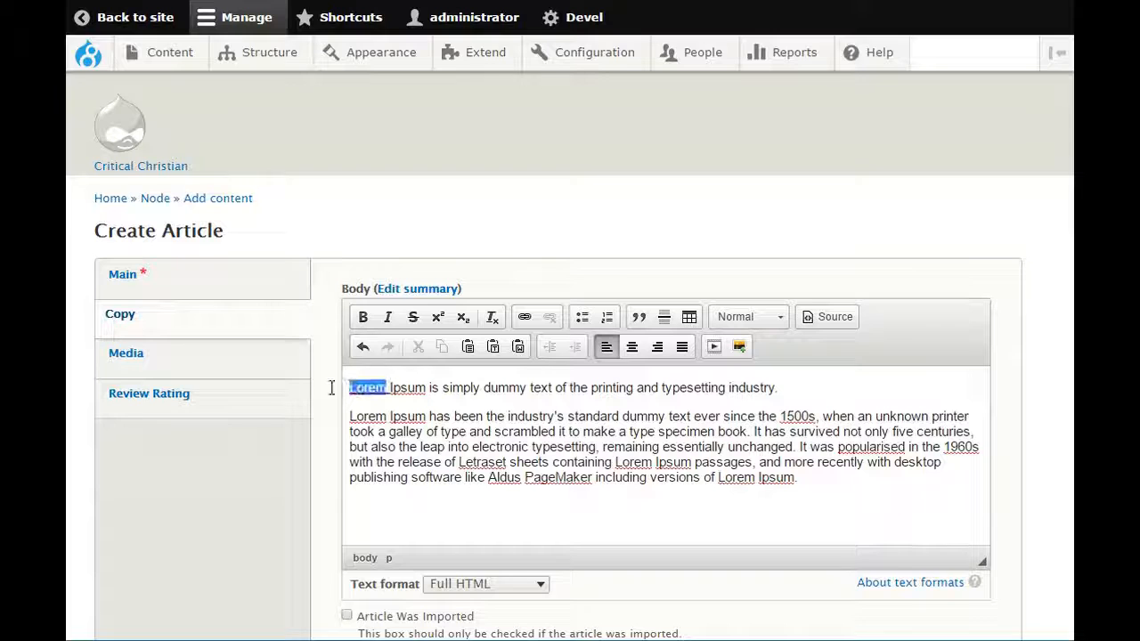
pyautogui.click(551, 319)
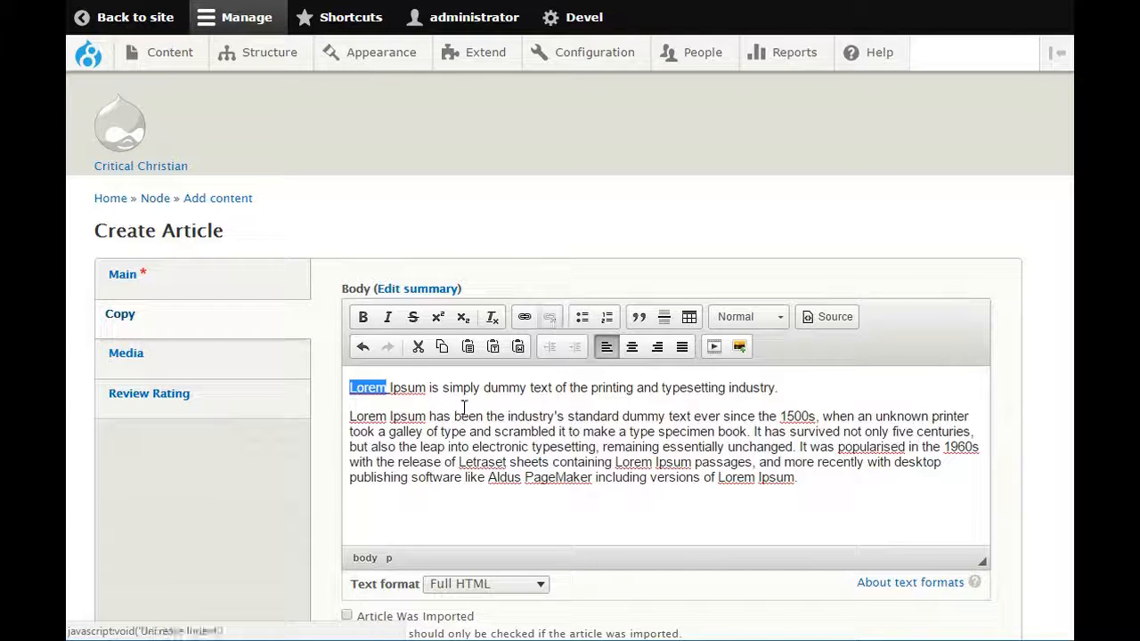
pyautogui.click(457, 414)
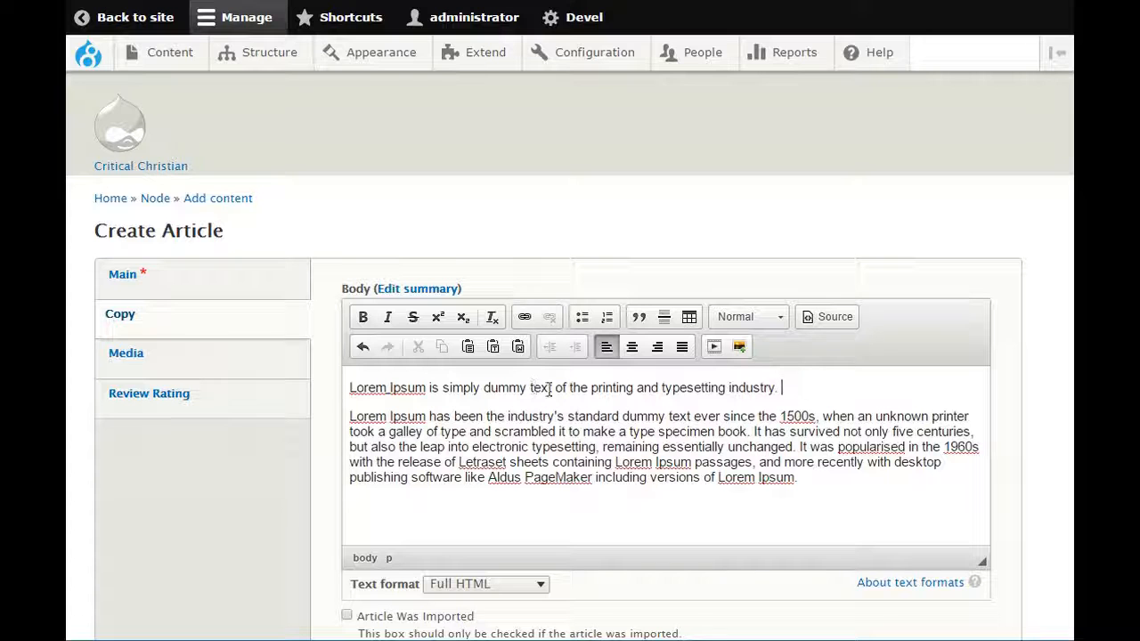
# Make the first paragraph a bulleted list split into "Lorem Ipsum", "is simply dummy", "text of the printing" and "and typesetting industry."
pyautogui.moveTo(781, 387); pyautogui.dragTo(285, 386)
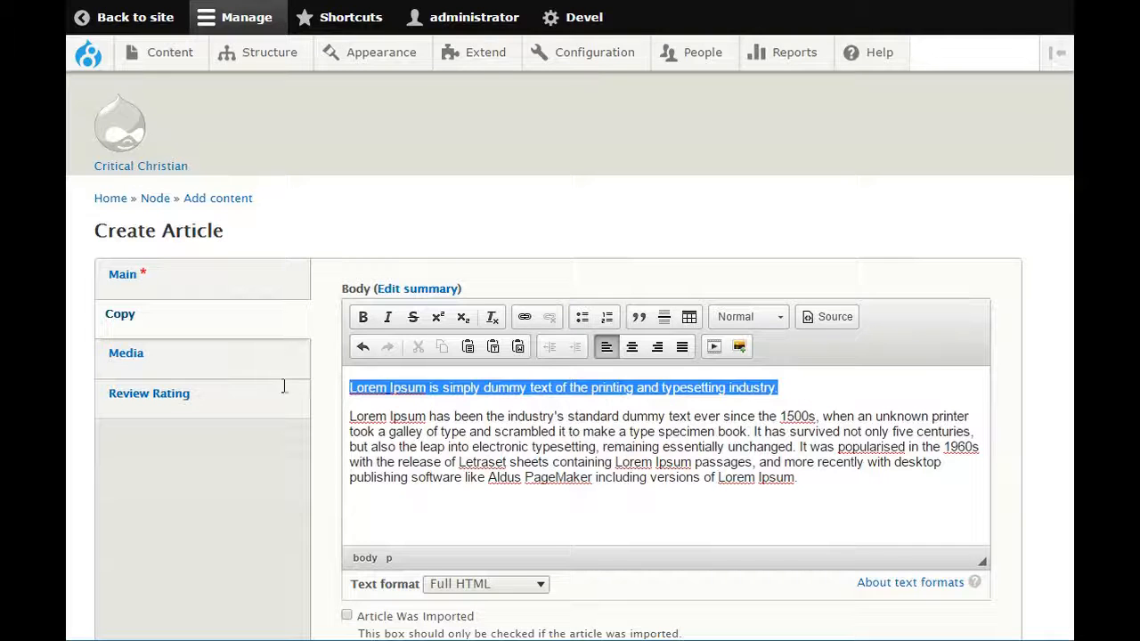
pyautogui.click(582, 317)
pyautogui.click(465, 389)
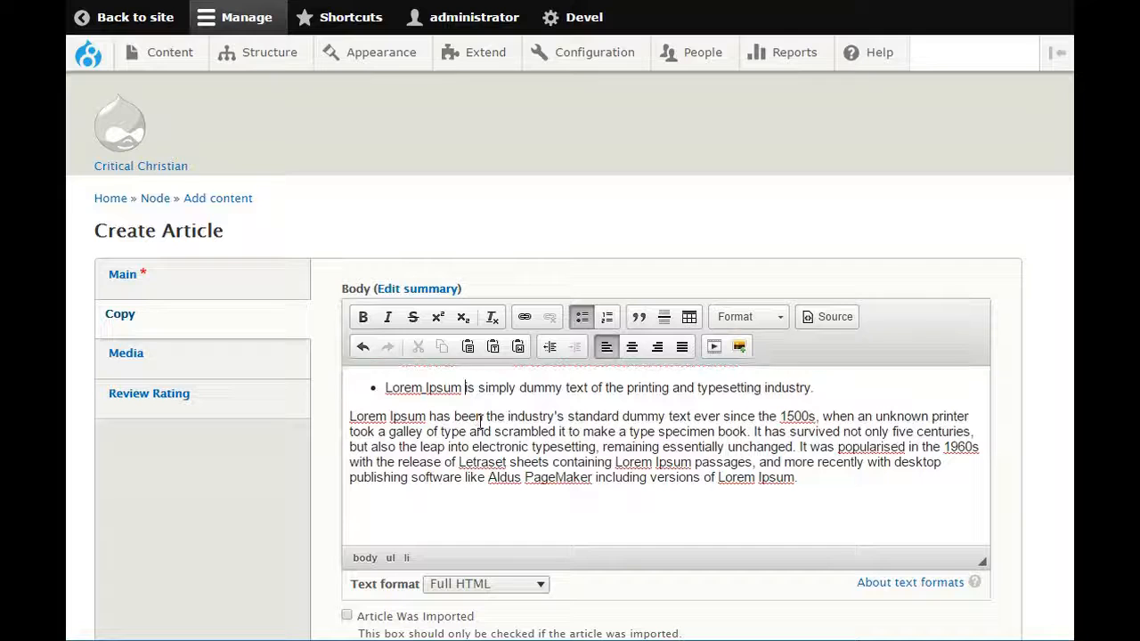
pyautogui.press('Return')
pyautogui.click(490, 403)
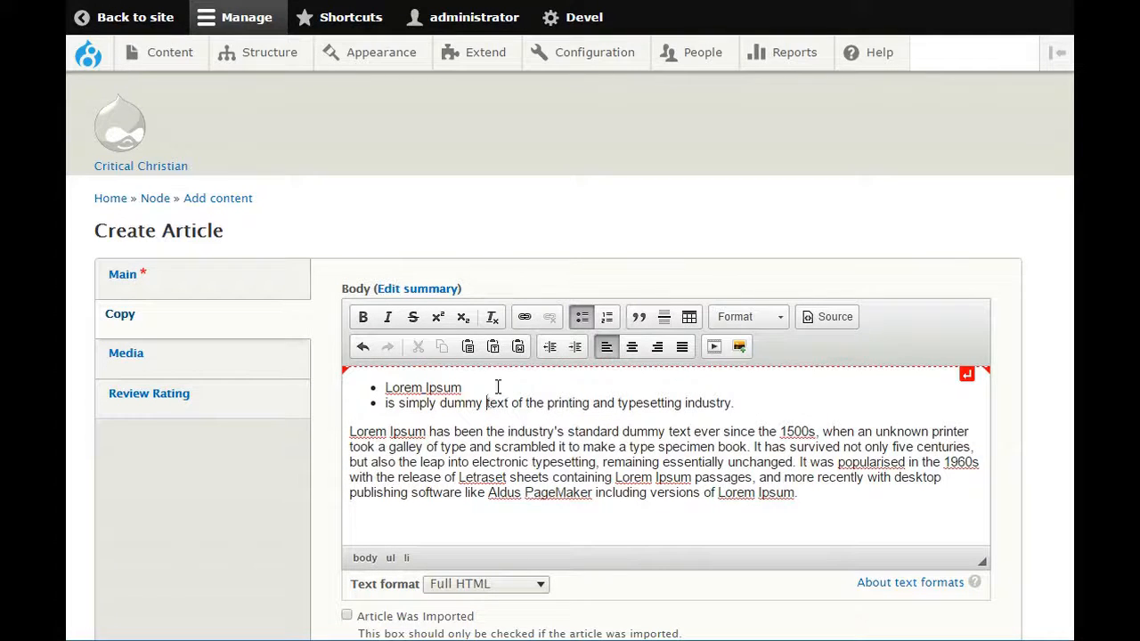
pyautogui.press('Return')
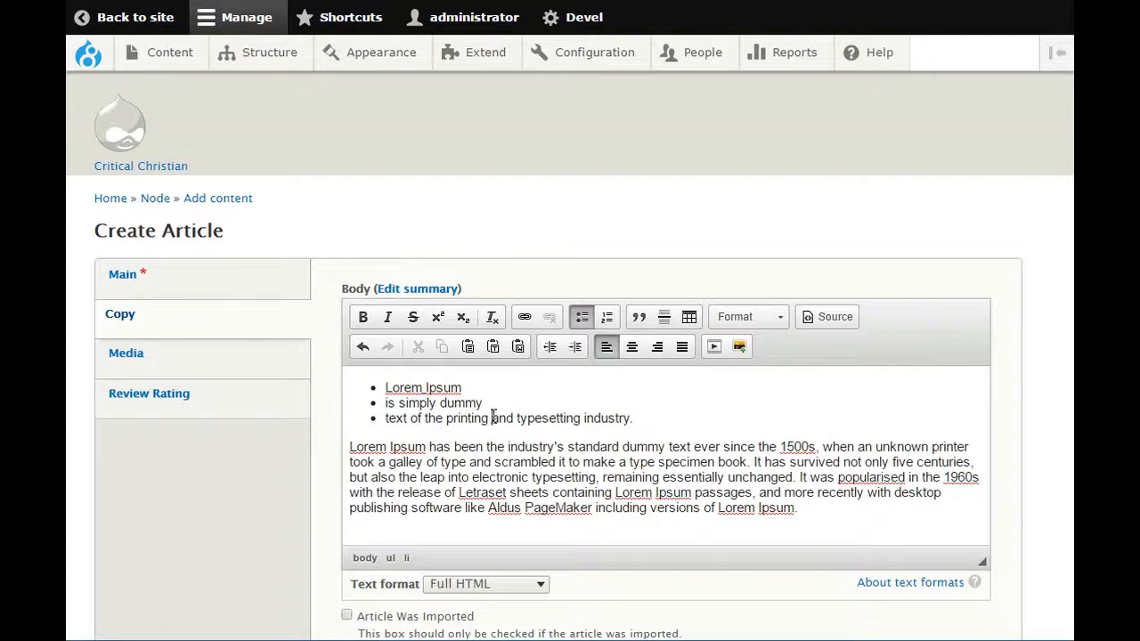
pyautogui.press('Return')
# Convert the four bulleted items into a numbered list
pyautogui.moveTo(532, 434); pyautogui.dragTo(373, 392)
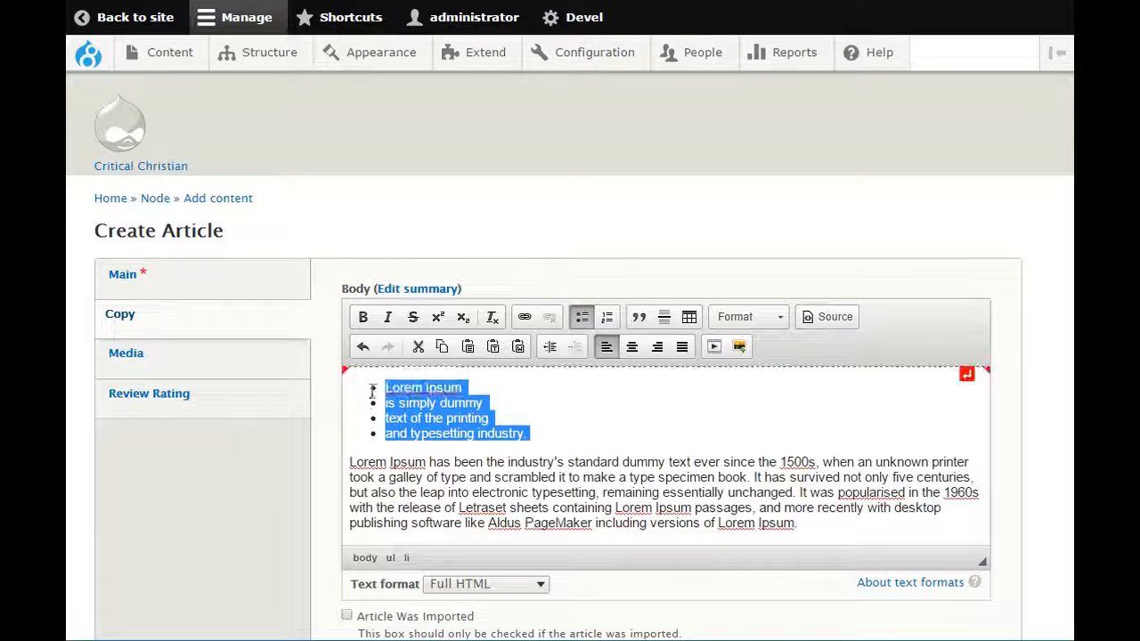
pyautogui.click(582, 317)
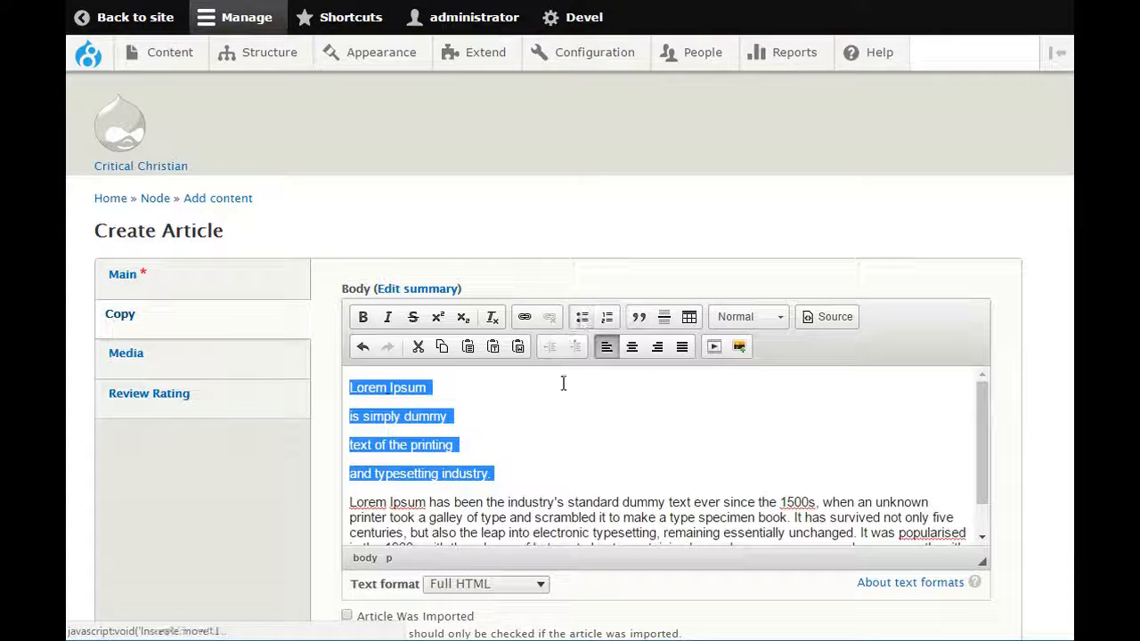
pyautogui.moveTo(519, 473); pyautogui.dragTo(347, 389)
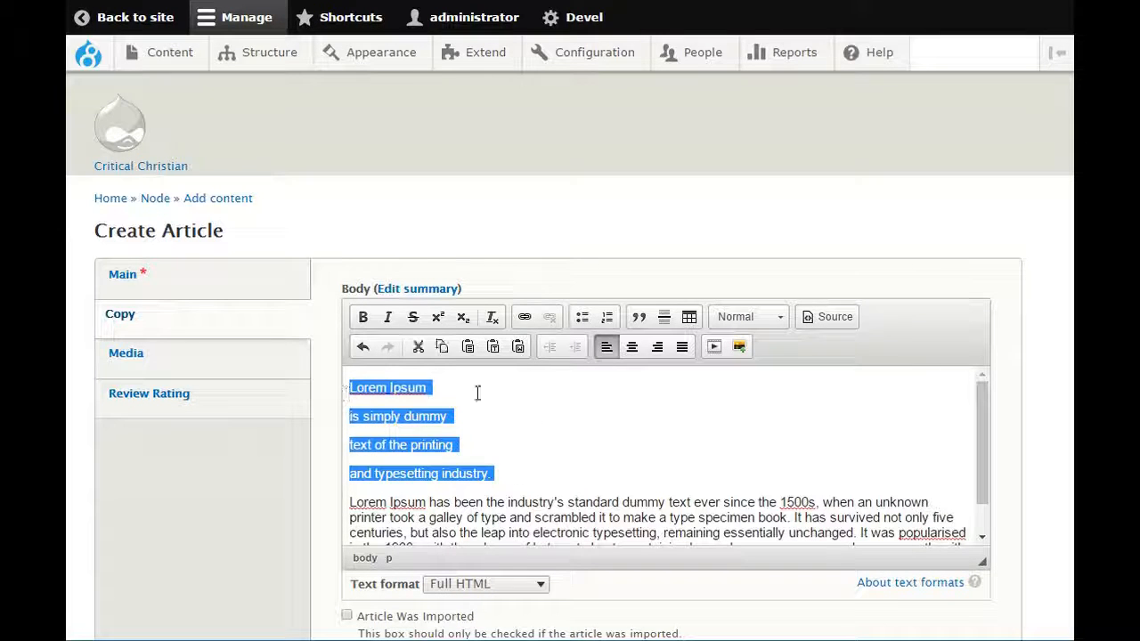
pyautogui.click(605, 318)
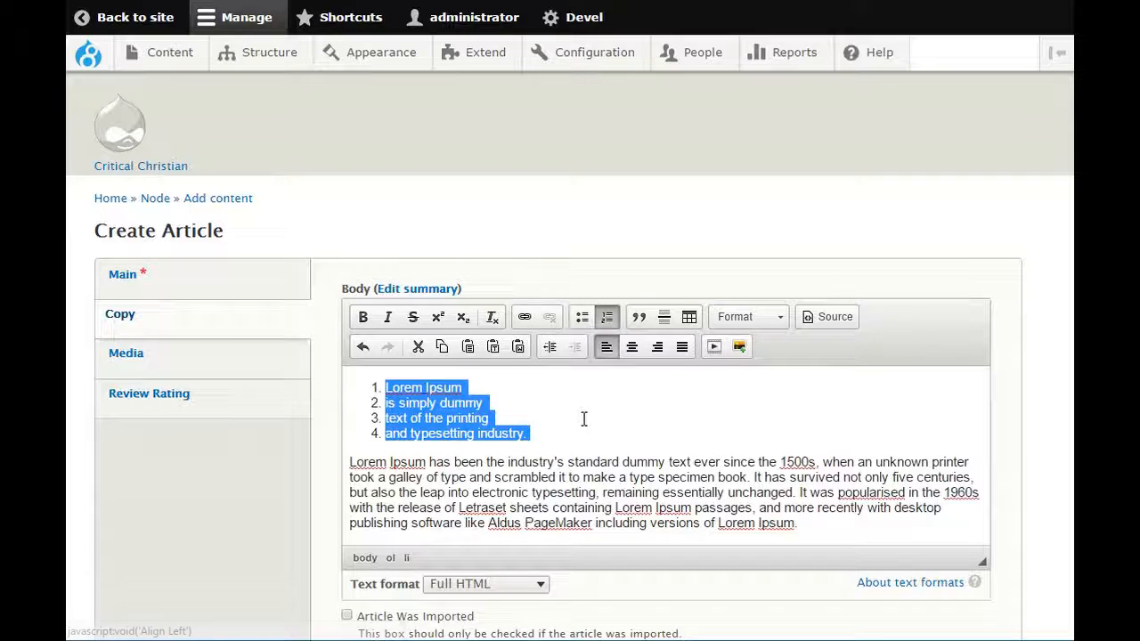
pyautogui.click(558, 403)
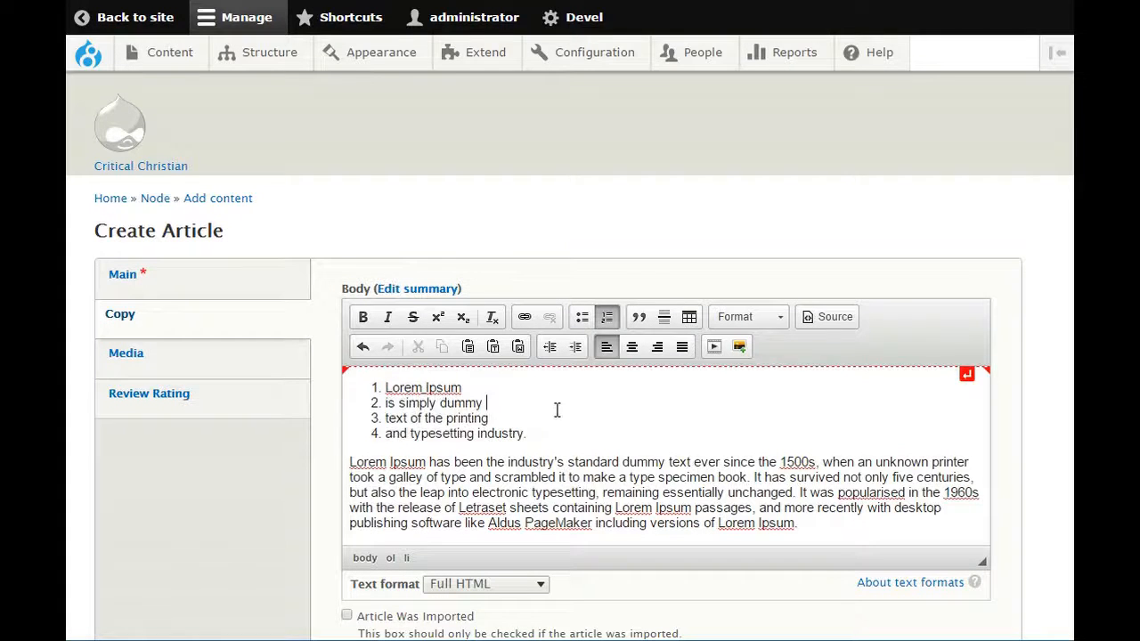
# Turn the four numbered items back into plain paragraphs
pyautogui.moveTo(537, 437); pyautogui.dragTo(335, 392)
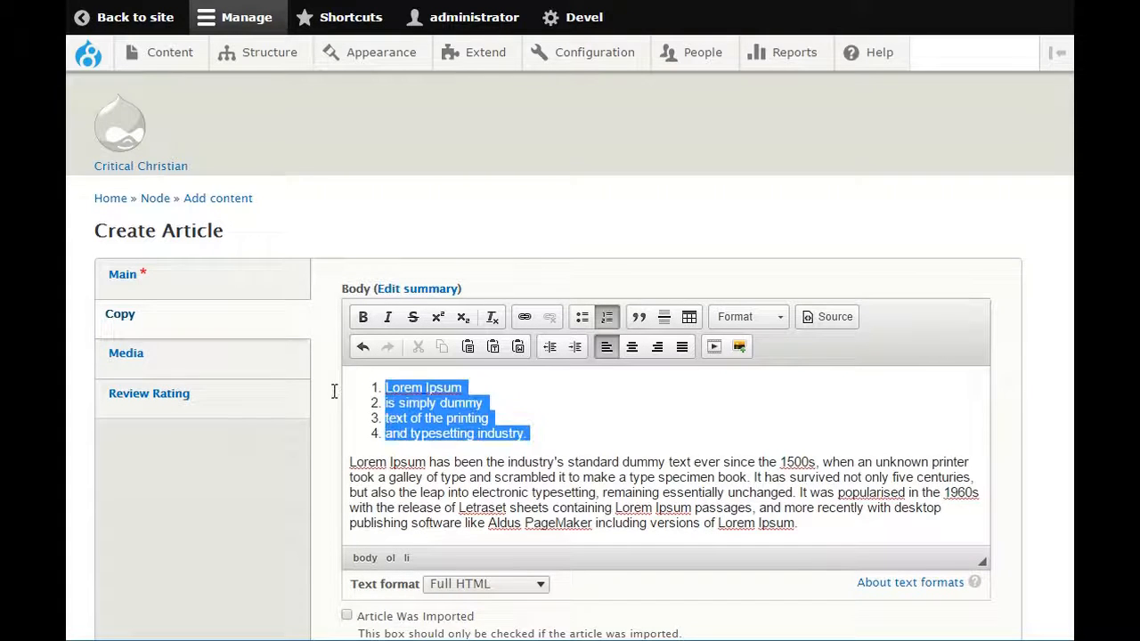
pyautogui.click(610, 317)
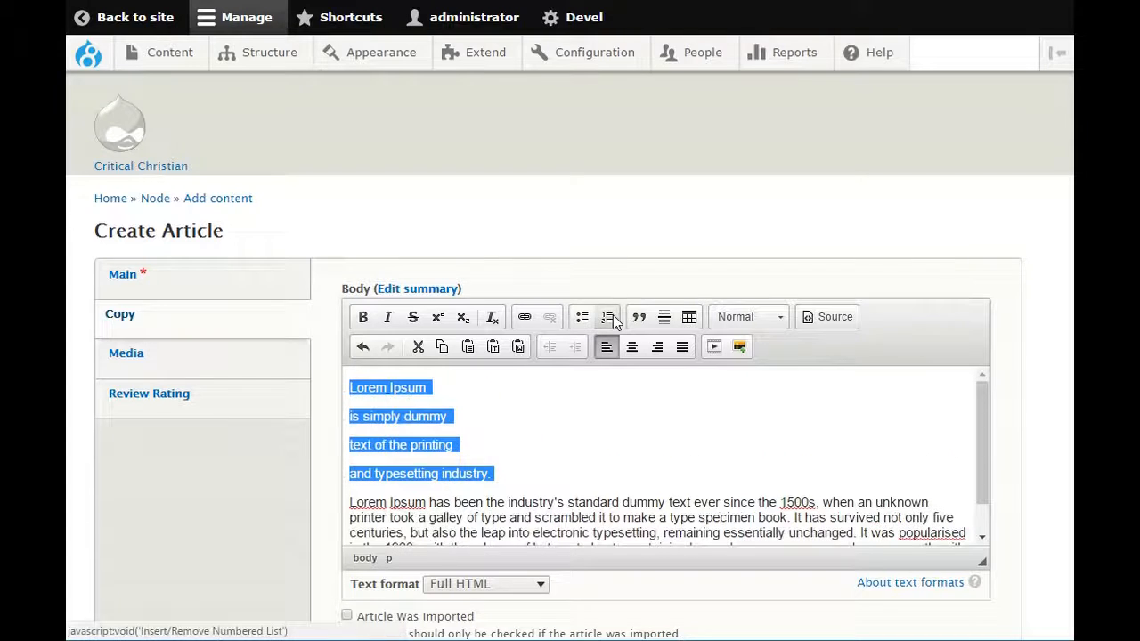
pyautogui.click(526, 445)
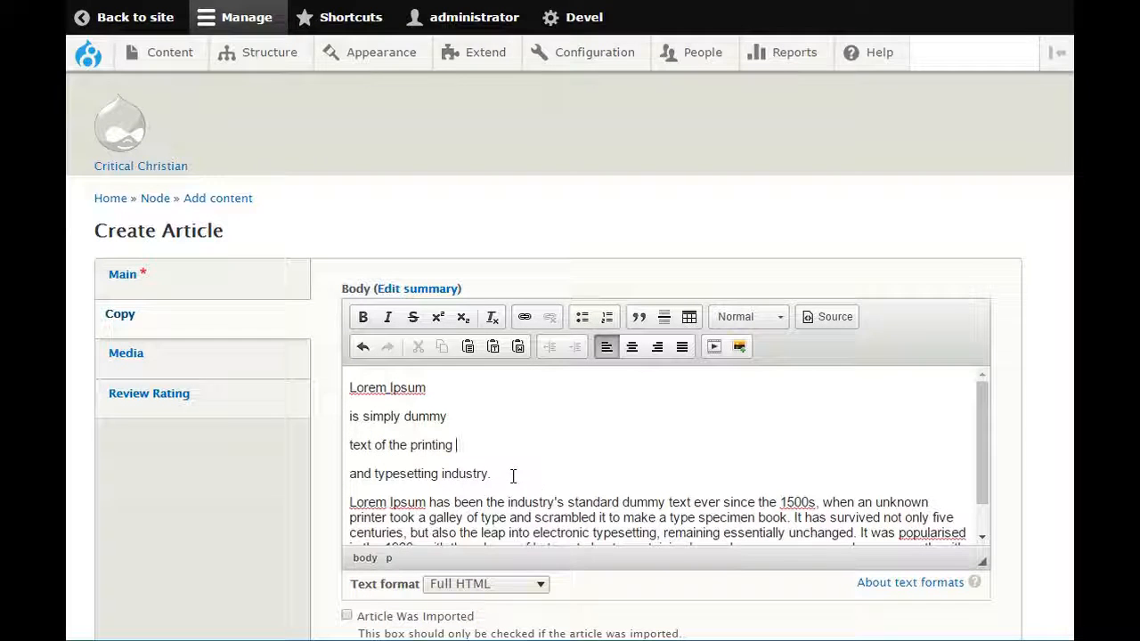
# Split the long paragraph after "since the 1500s," and format its first part as a block quote
pyautogui.scroll(-1, 513, 477)
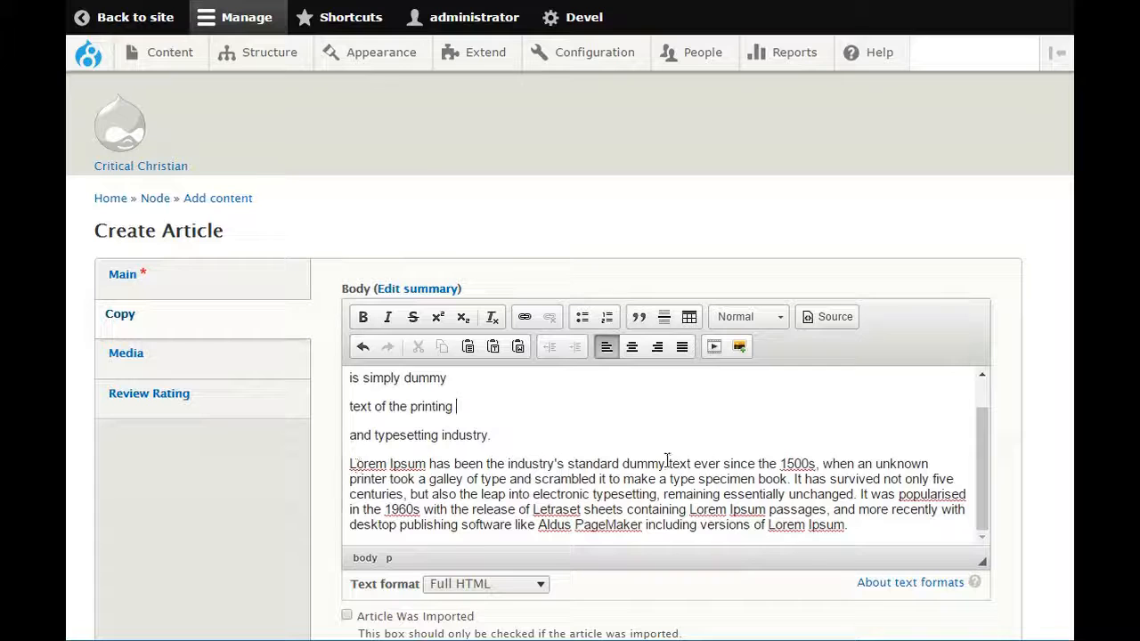
pyautogui.click(825, 462)
pyautogui.press('Return')
pyautogui.moveTo(821, 463); pyautogui.dragTo(338, 462)
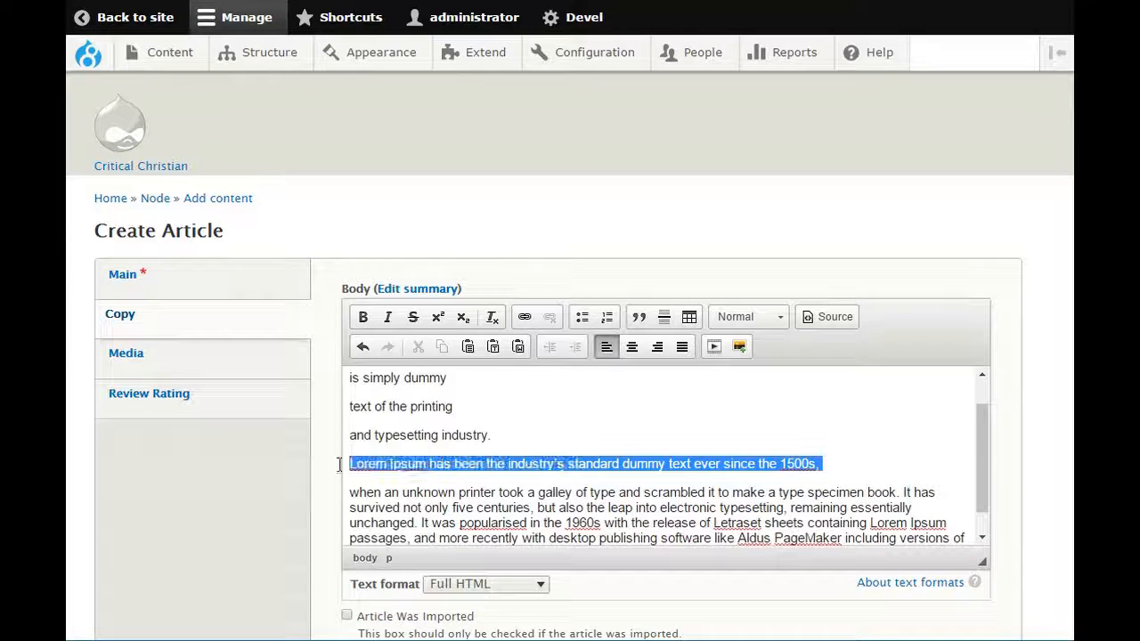
pyautogui.click(639, 317)
pyautogui.click(620, 436)
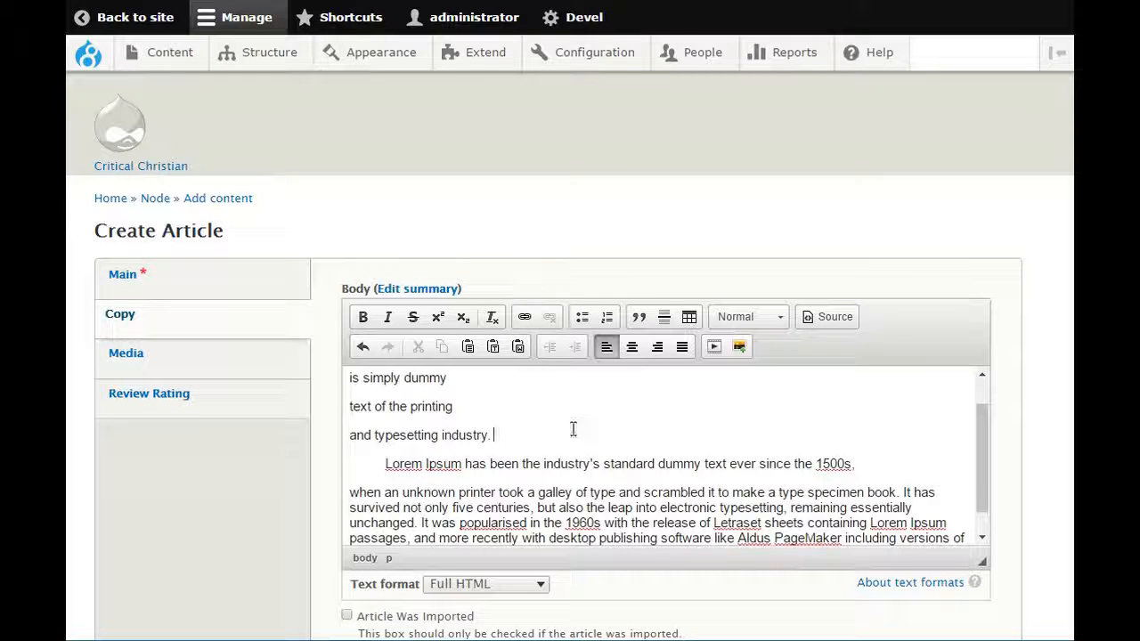
# Insert a horizontal line on a new line after the block quote's text and end the quote beneath it
pyautogui.click(878, 464)
pyautogui.press('Return')
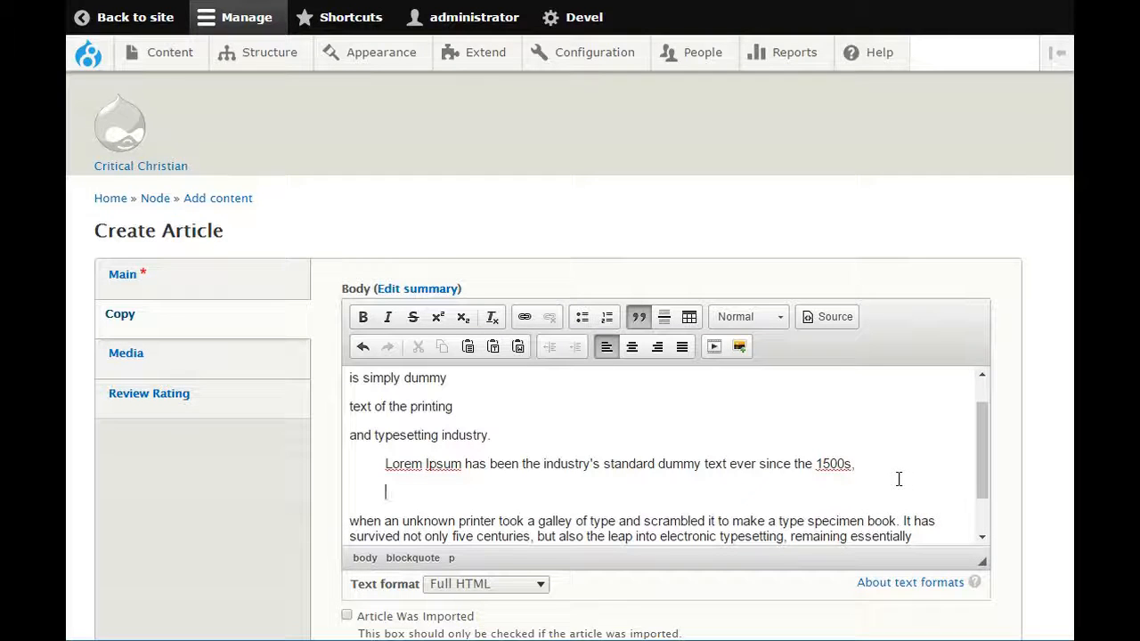
pyautogui.click(665, 318)
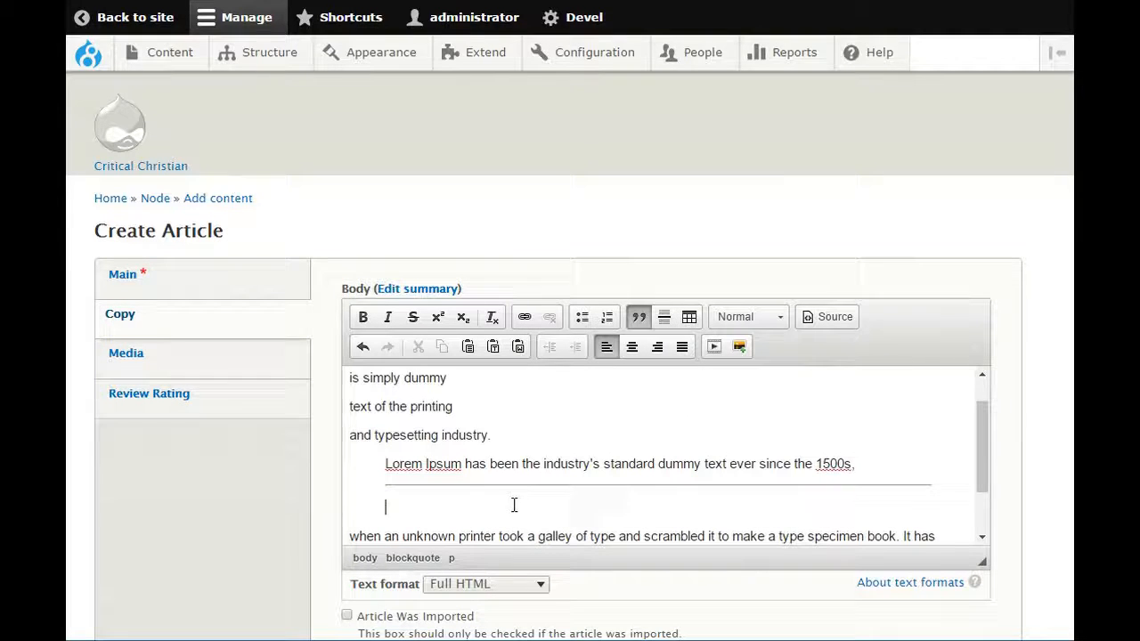
pyautogui.press('Return')
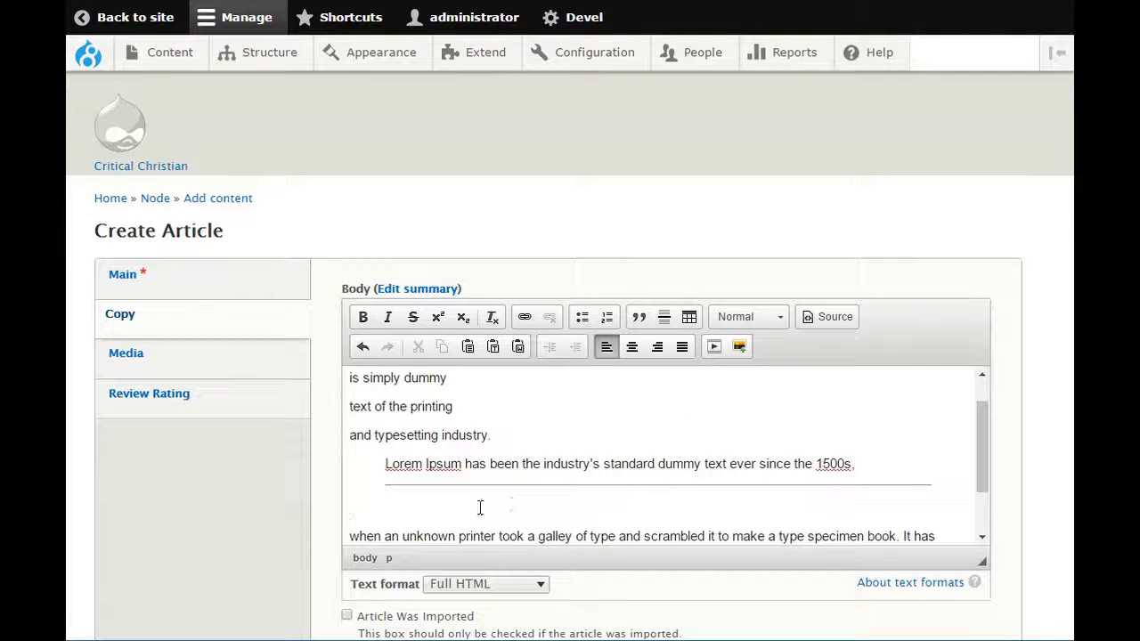
# Insert a table with 3 rows, 2 columns, width 500 and the caption "some caption" below the horizontal line
pyautogui.click(690, 319)
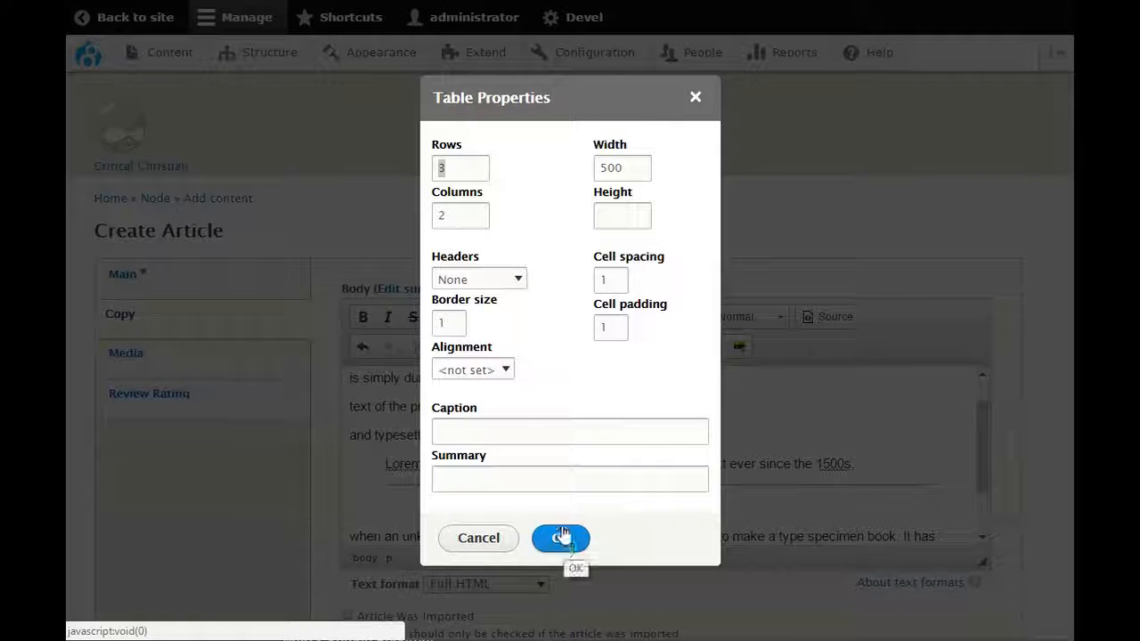
pyautogui.click(526, 431)
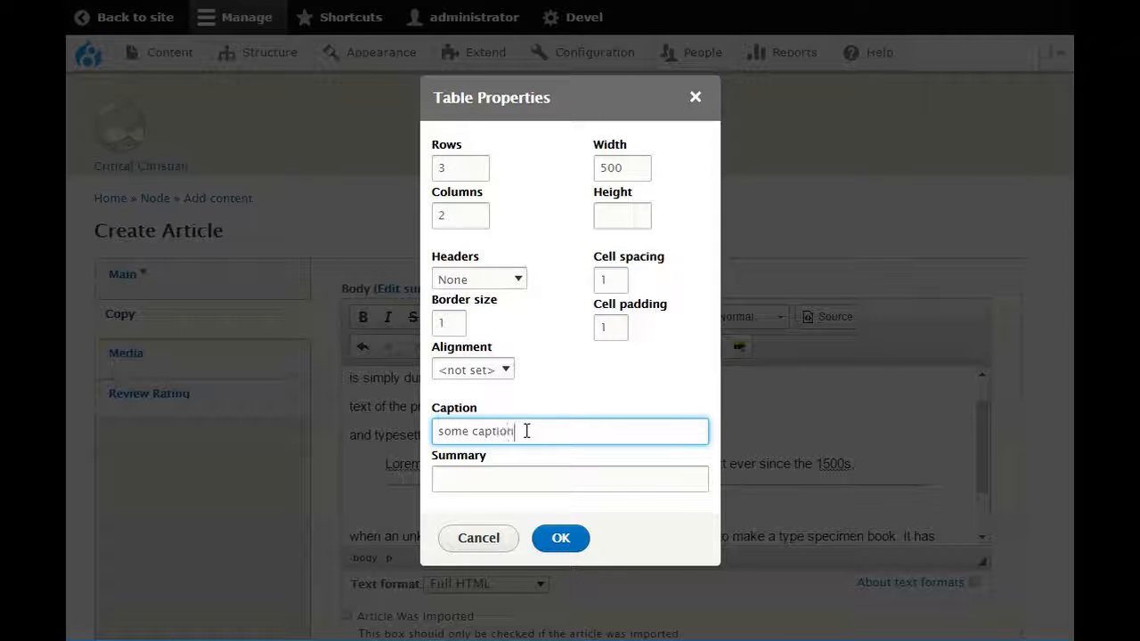
pyautogui.write('some caption')
pyautogui.click(560, 538)
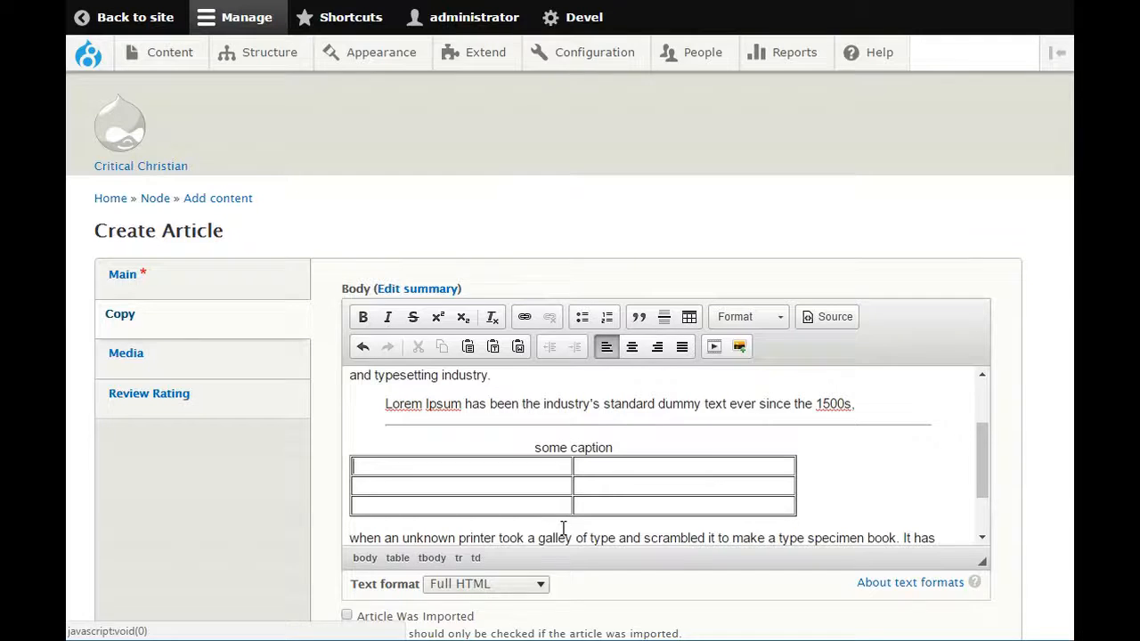
# Copy the word "industry's" from the block quote into all six table cells
pyautogui.click(543, 403)
pyautogui.doubleClick(571, 404)
pyautogui.hotkey('ctrl', 'c')
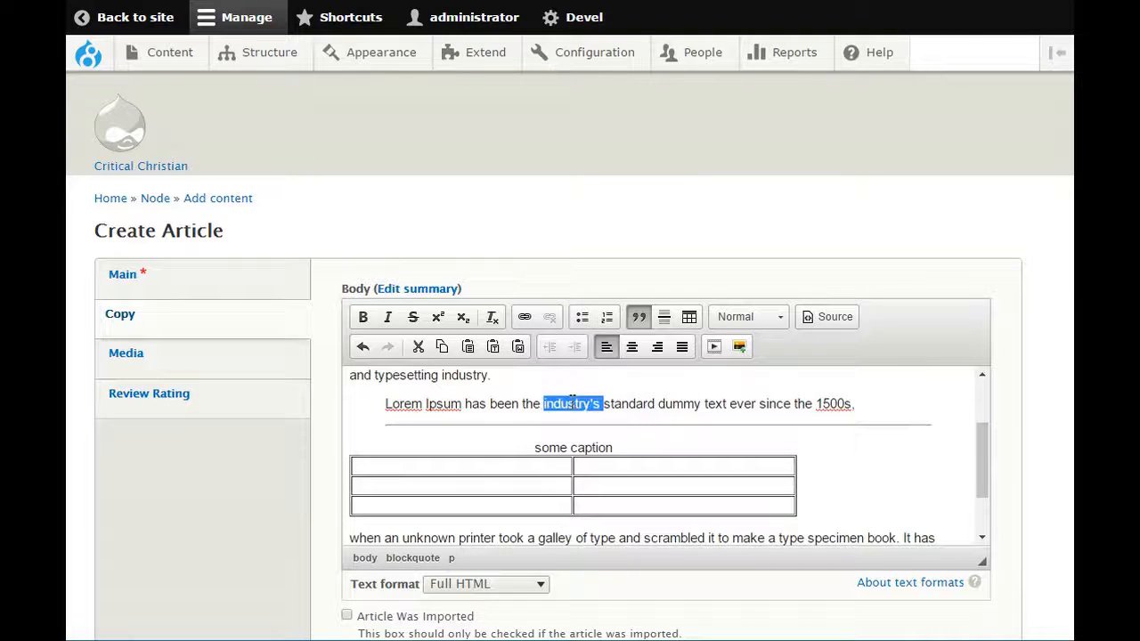
pyautogui.moveTo(571, 403); pyautogui.dragTo(496, 466)
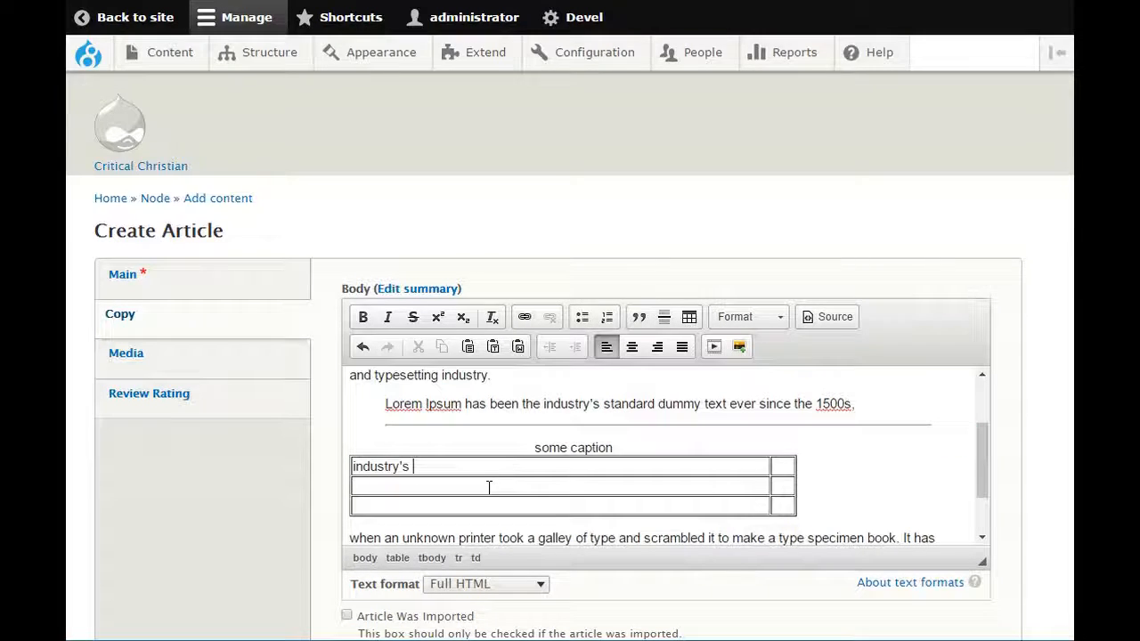
pyautogui.hotkey('ctrl', 'v')
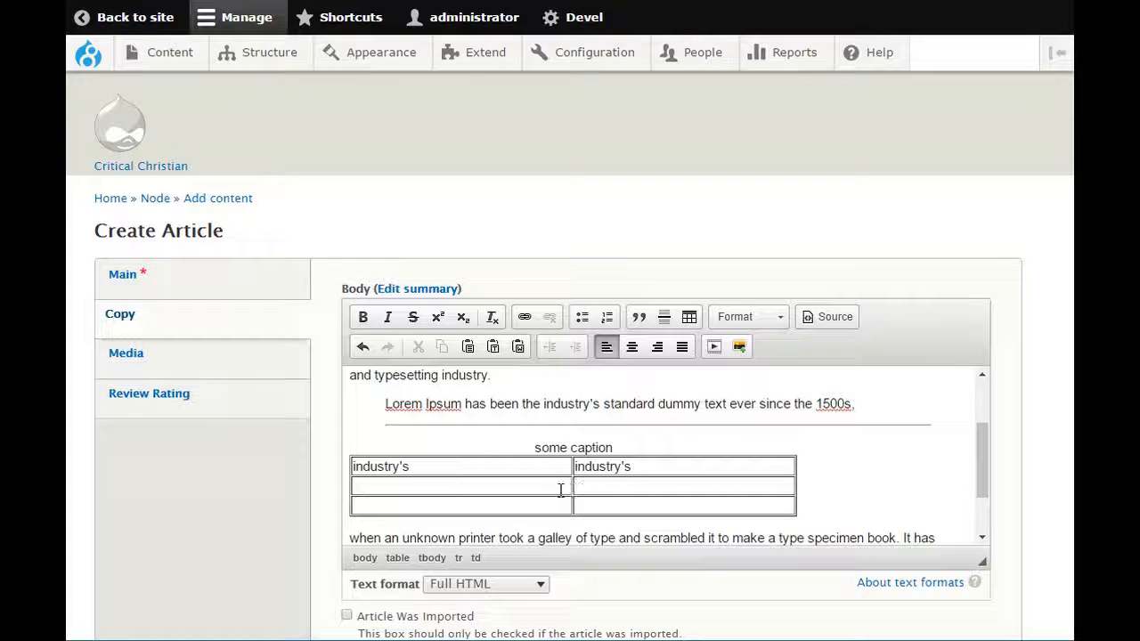
pyautogui.hotkey('ctrl', 'v')
pyautogui.press('Tab')
pyautogui.hotkey('ctrl', 'v')
pyautogui.press('Tab')
pyautogui.hotkey('ctrl', 'v')
pyautogui.press('Tab')
pyautogui.hotkey('ctrl', 'v')
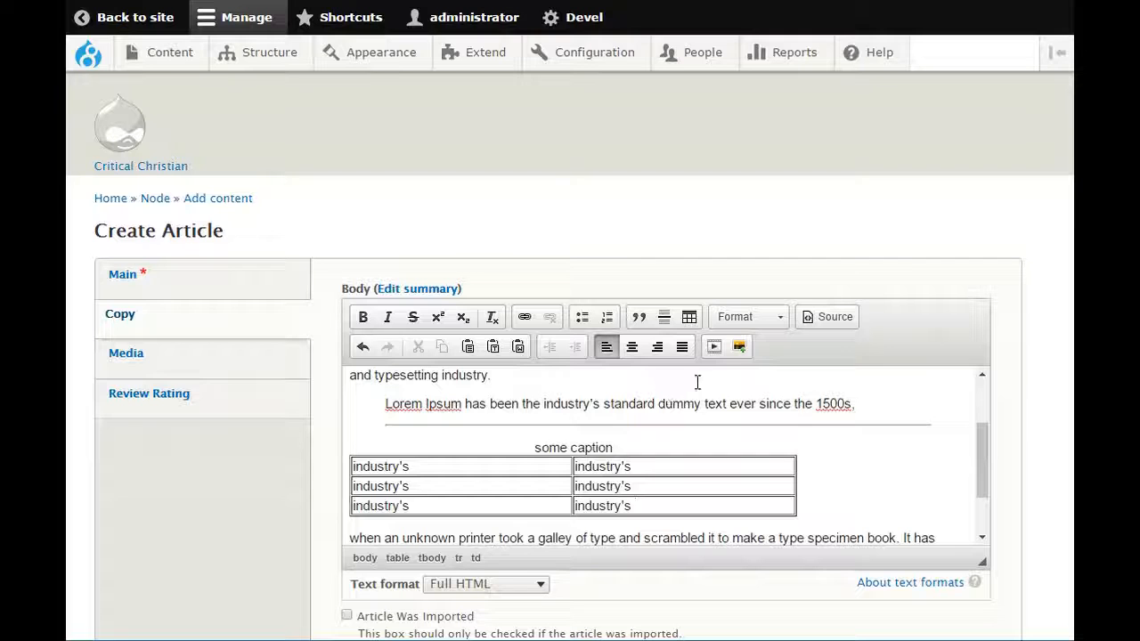
pyautogui.scroll(3, 776, 374)
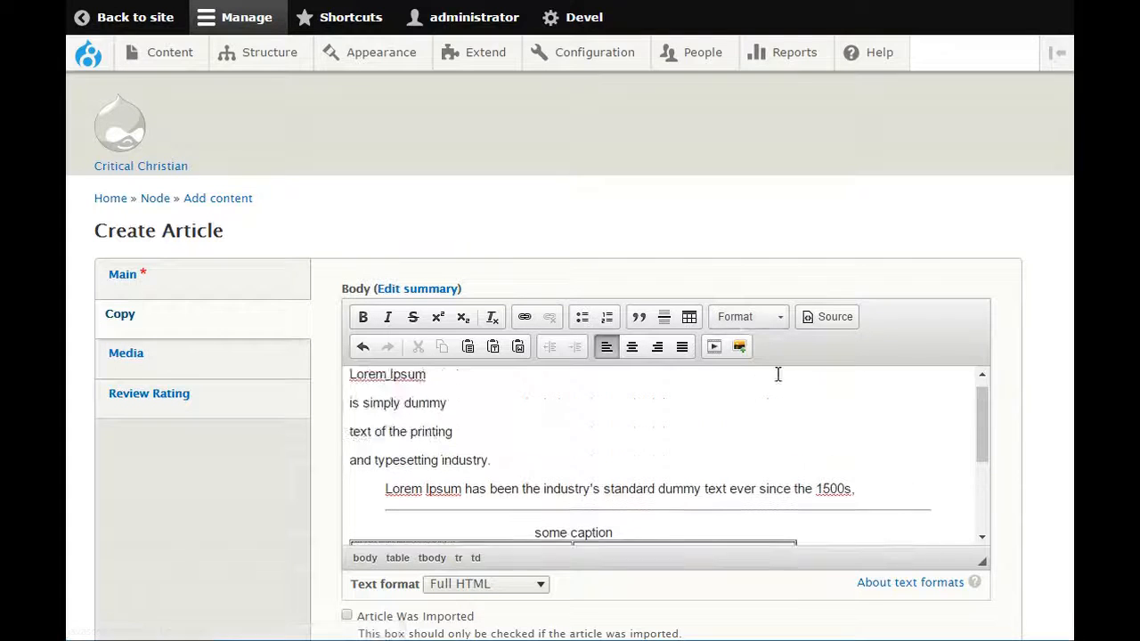
pyautogui.doubleClick(445, 419)
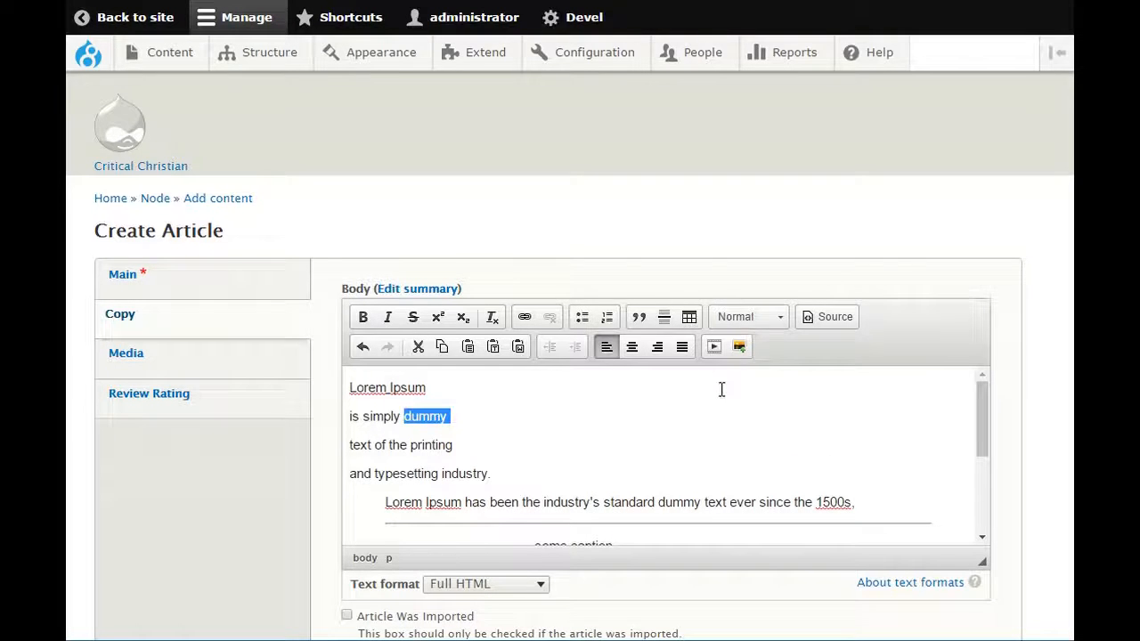
pyautogui.click(779, 321)
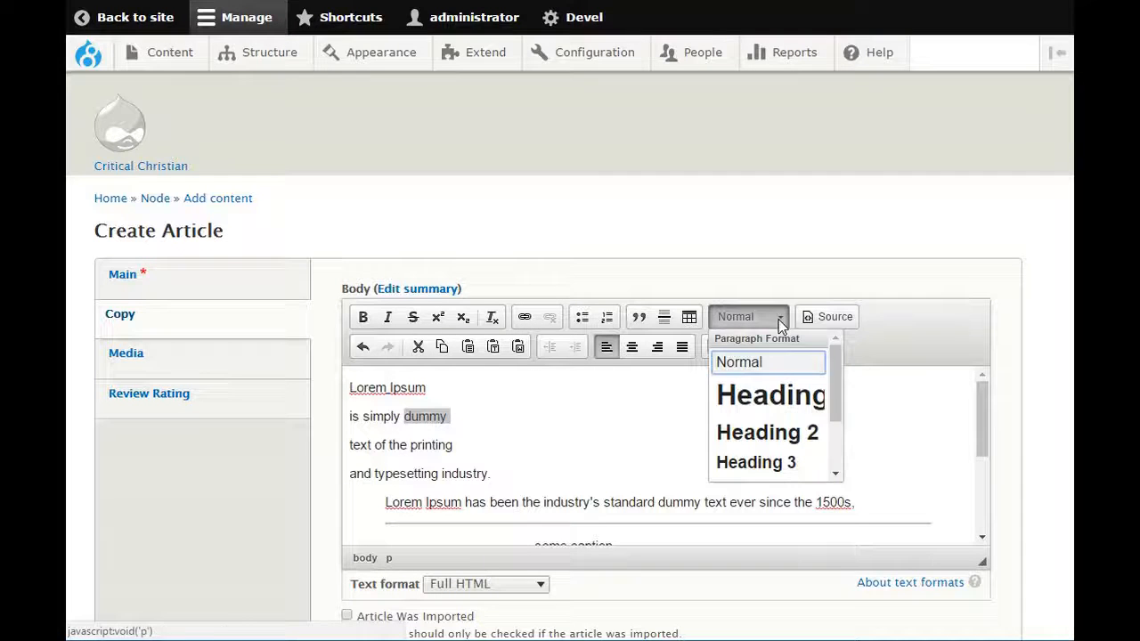
pyautogui.moveTo(834, 374); pyautogui.dragTo(805, 410)
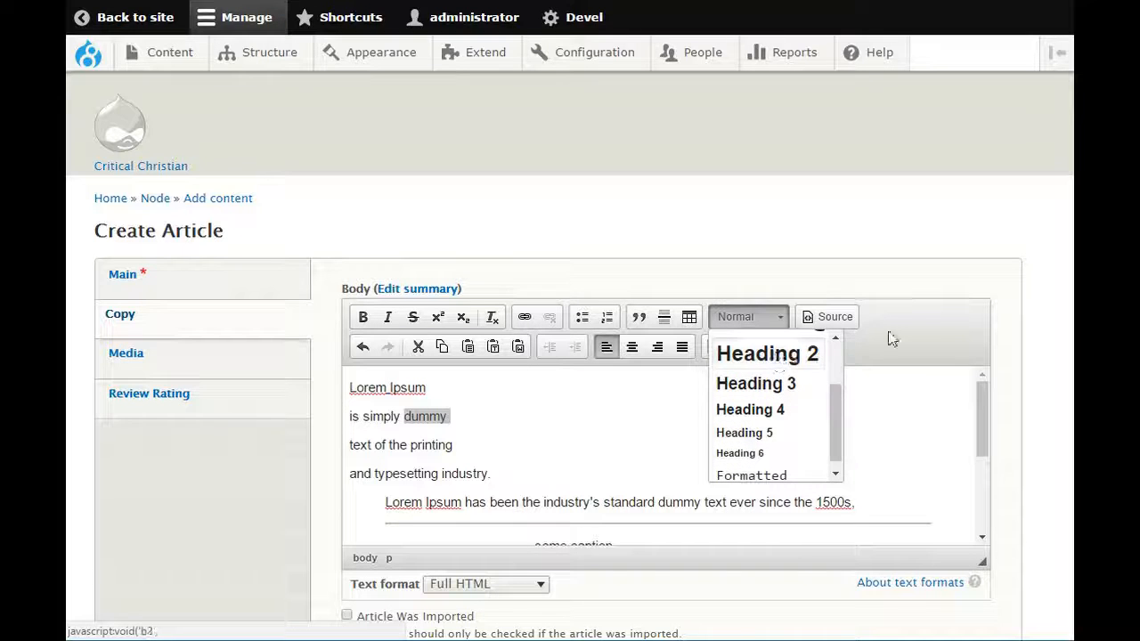
pyautogui.click(636, 400)
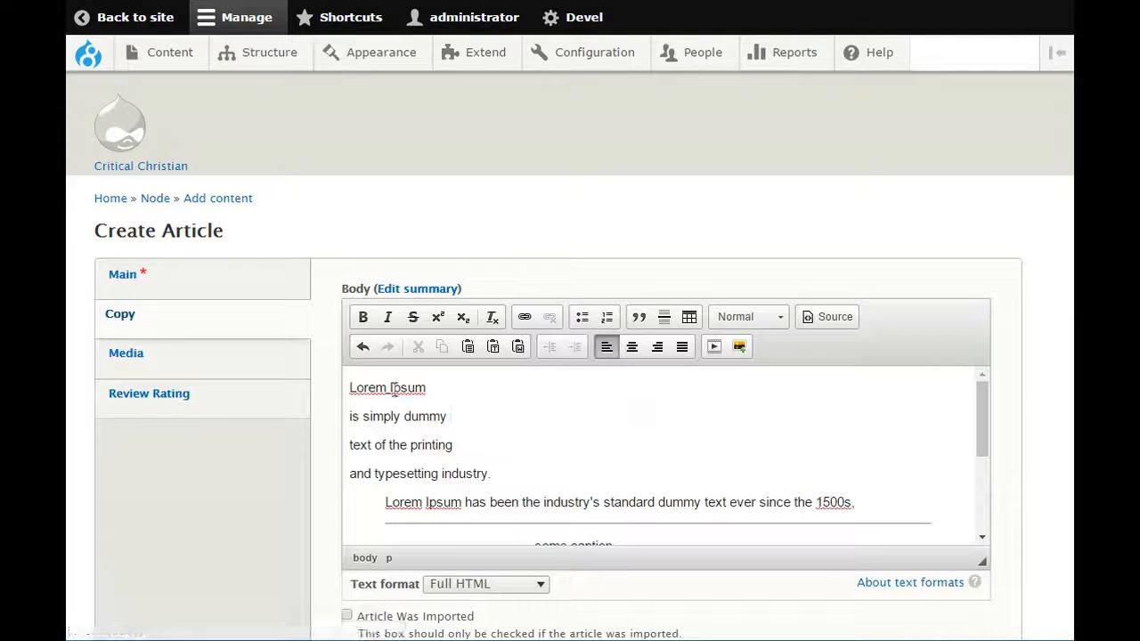
# Format the opening line "Lorem Ipsum" as Heading 2 and check the body's HTML source
pyautogui.moveTo(471, 392); pyautogui.dragTo(295, 387)
pyautogui.click(760, 319)
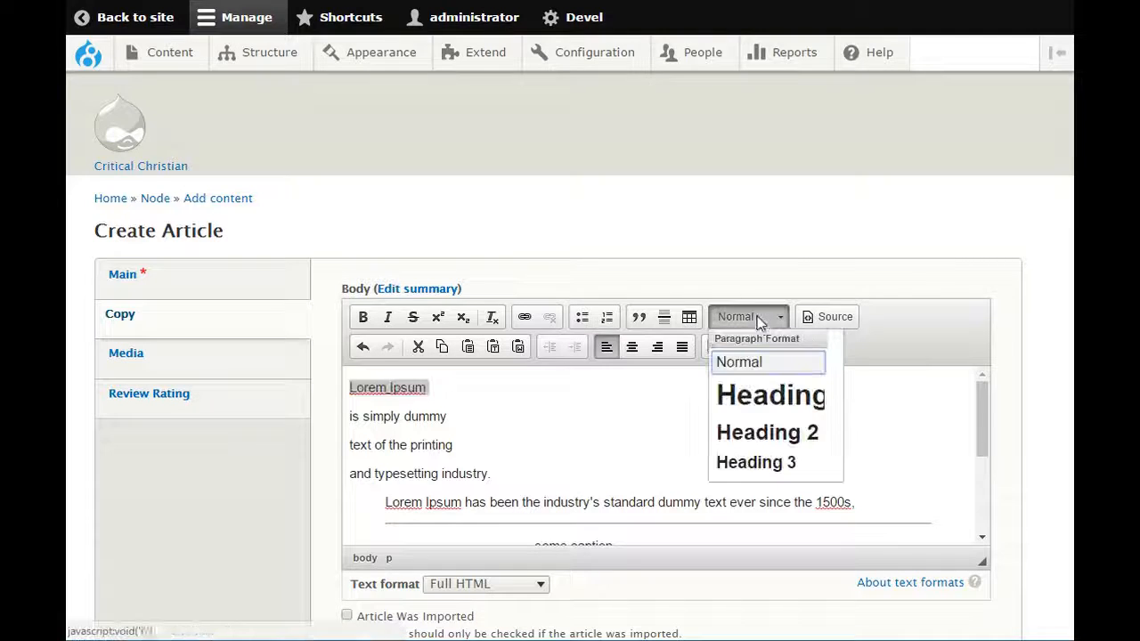
pyautogui.click(756, 436)
pyautogui.click(550, 428)
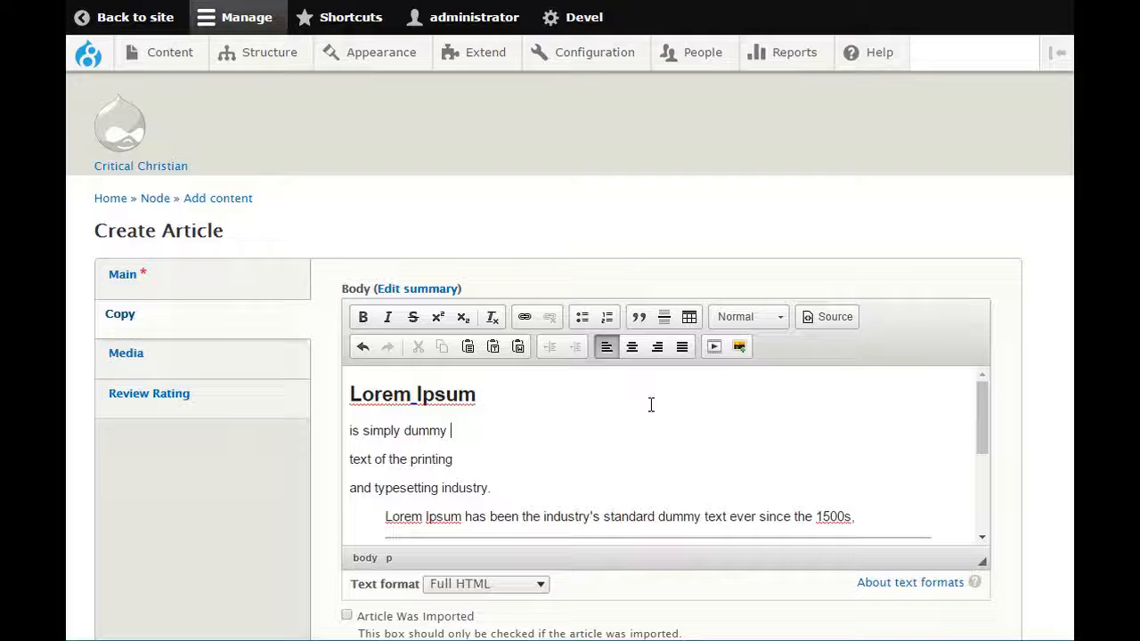
pyautogui.click(824, 321)
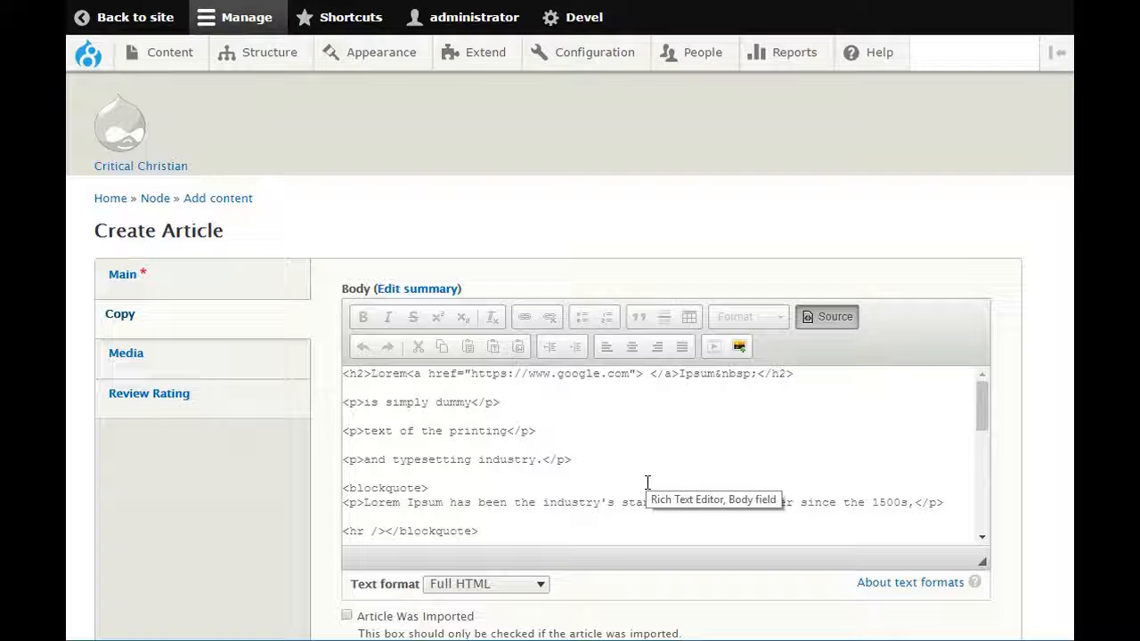
pyautogui.click(834, 323)
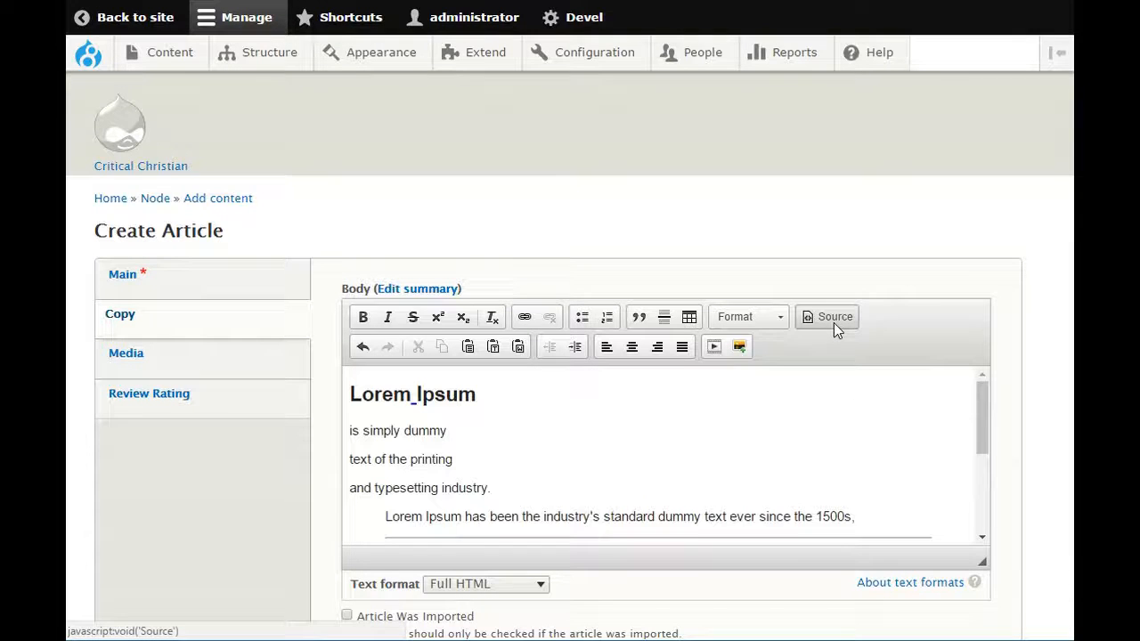
# Undo the heading, table, horizontal line and block quote edits back to the unsplit long paragraph
pyautogui.click(364, 348)
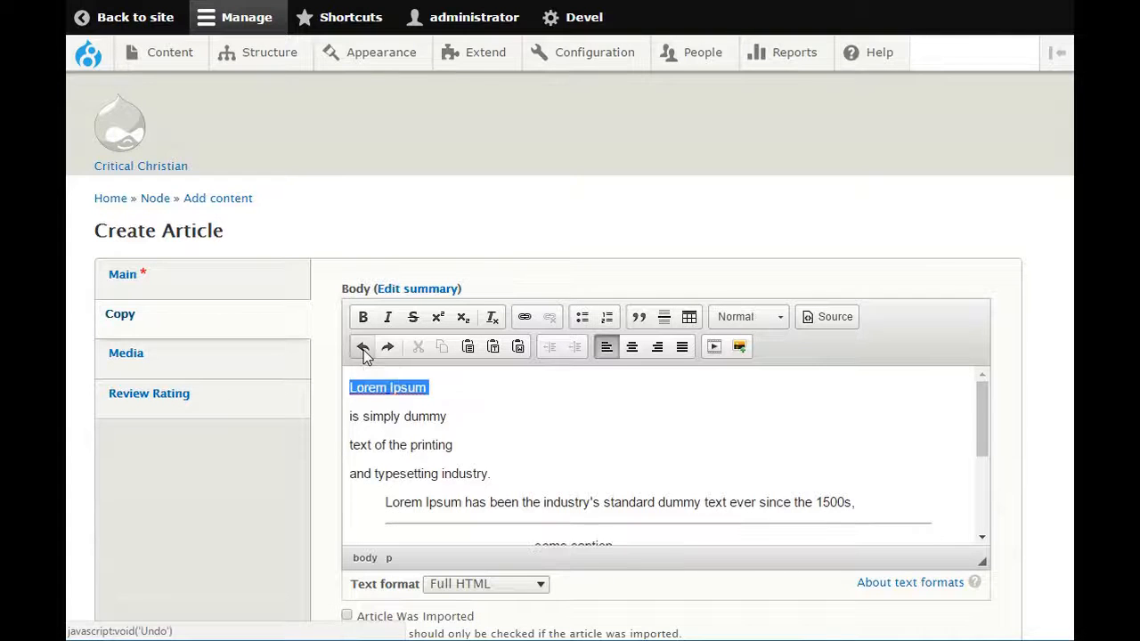
pyautogui.scroll(-4, 599, 412)
pyautogui.click(365, 348)
pyautogui.click(365, 348)
pyautogui.click(365, 348)
pyautogui.click(365, 348)
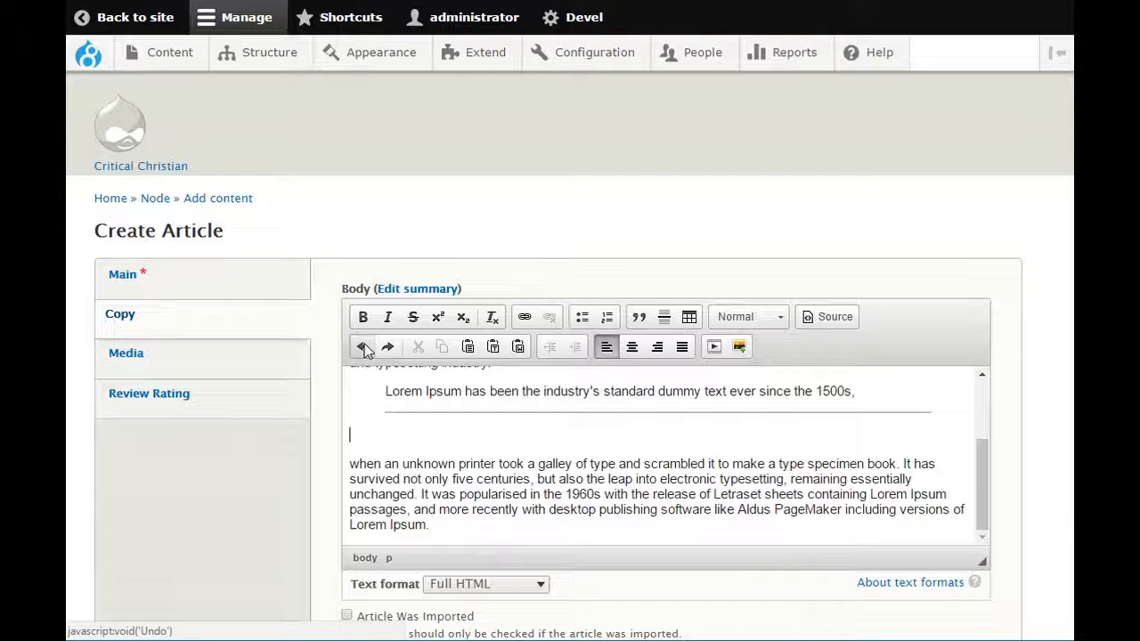
pyautogui.click(365, 349)
pyautogui.click(365, 348)
pyautogui.click(365, 348)
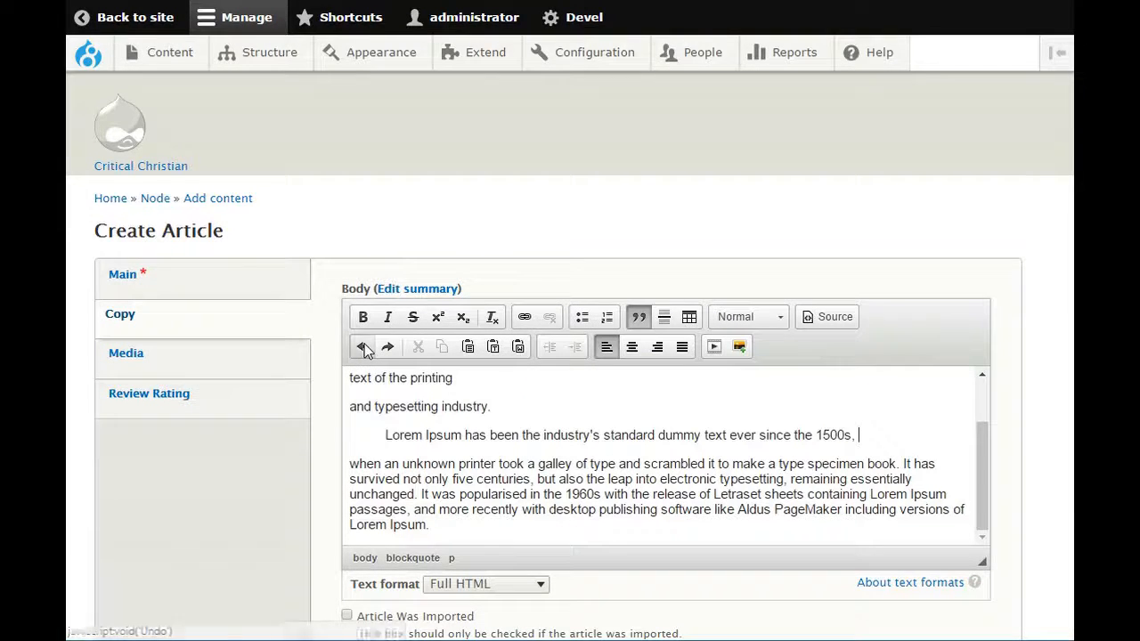
pyautogui.click(365, 348)
pyautogui.click(365, 348)
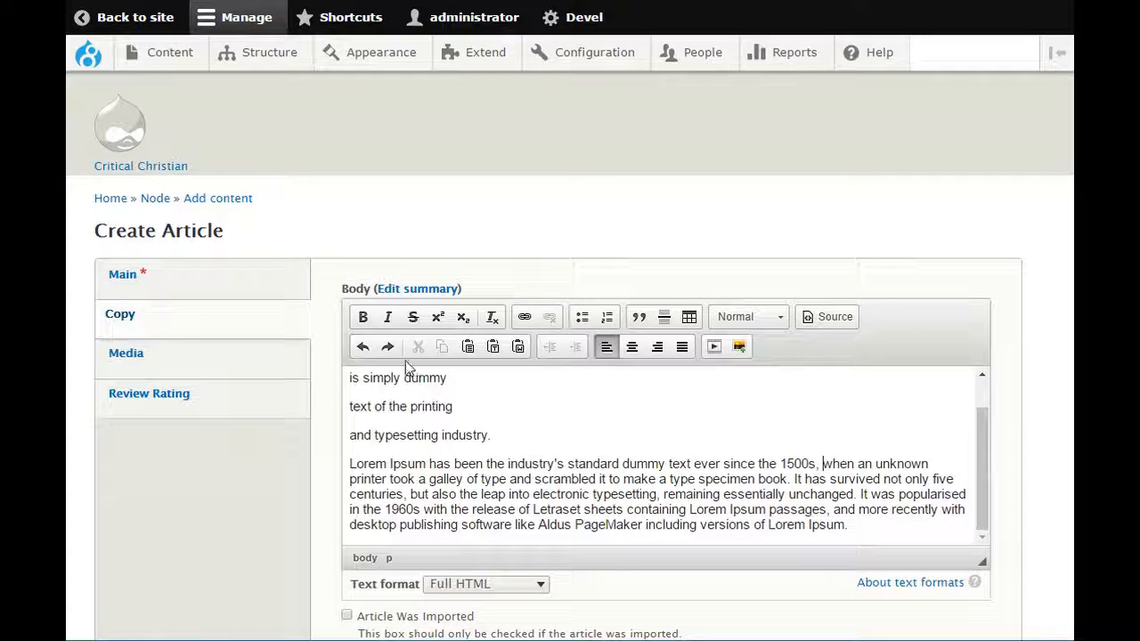
# Redo the paragraph split, block quote, horizontal line, captioned table and all of its cell entries
pyautogui.click(389, 346)
pyautogui.click(388, 346)
pyautogui.click(389, 347)
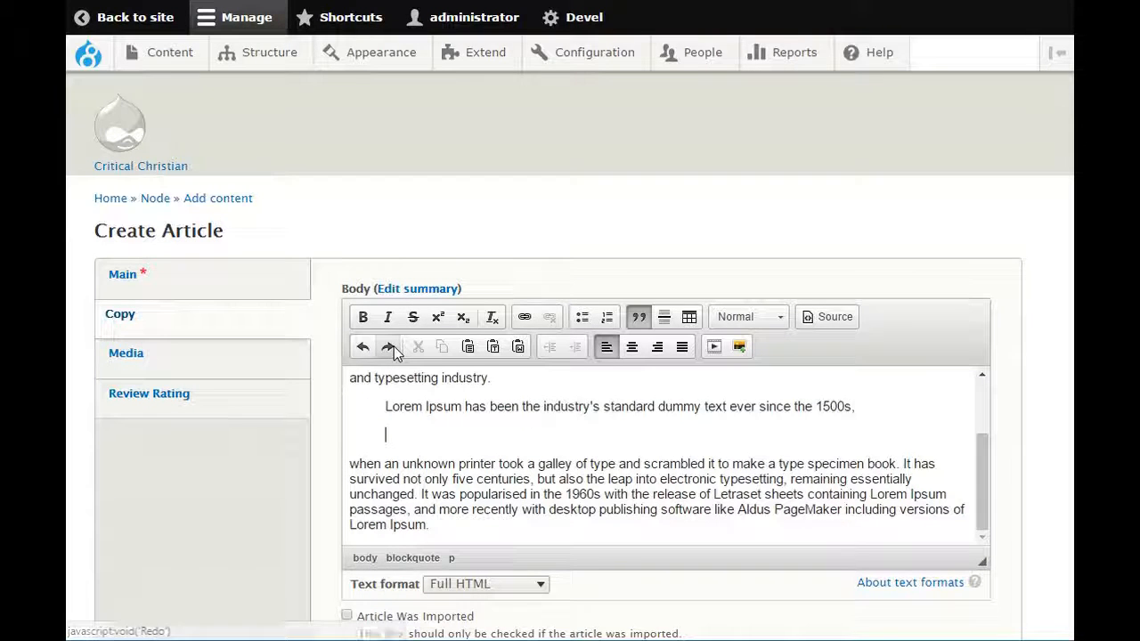
pyautogui.click(394, 347)
pyautogui.click(394, 348)
pyautogui.click(393, 347)
pyautogui.click(394, 348)
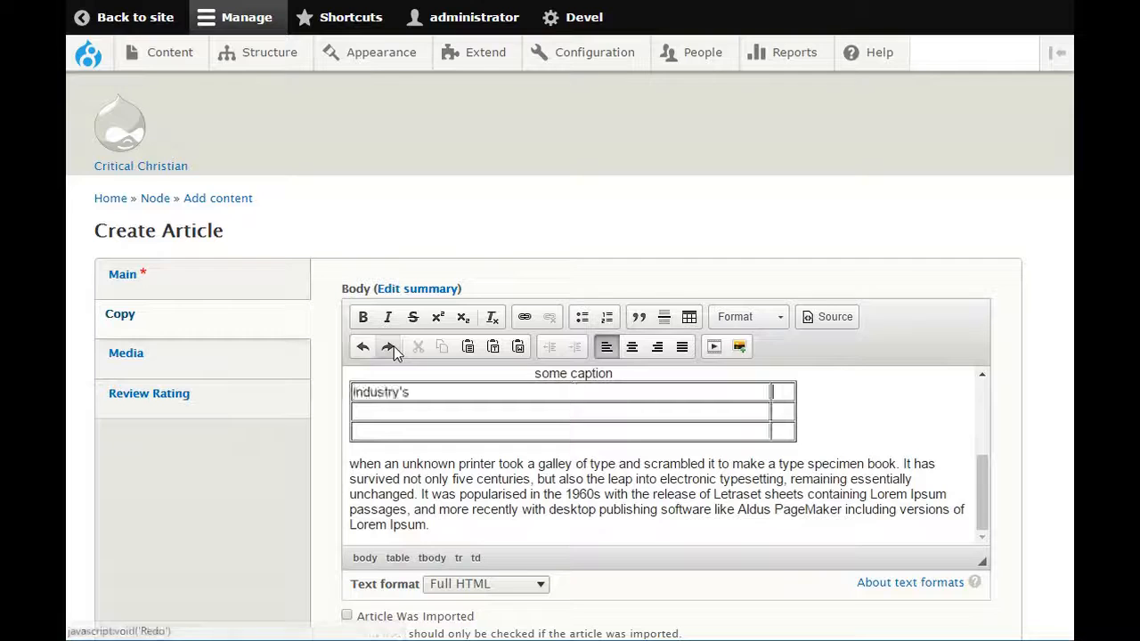
pyautogui.click(394, 347)
pyautogui.click(394, 347)
pyautogui.click(394, 346)
pyautogui.click(394, 346)
pyautogui.click(394, 347)
pyautogui.click(393, 347)
pyautogui.click(394, 346)
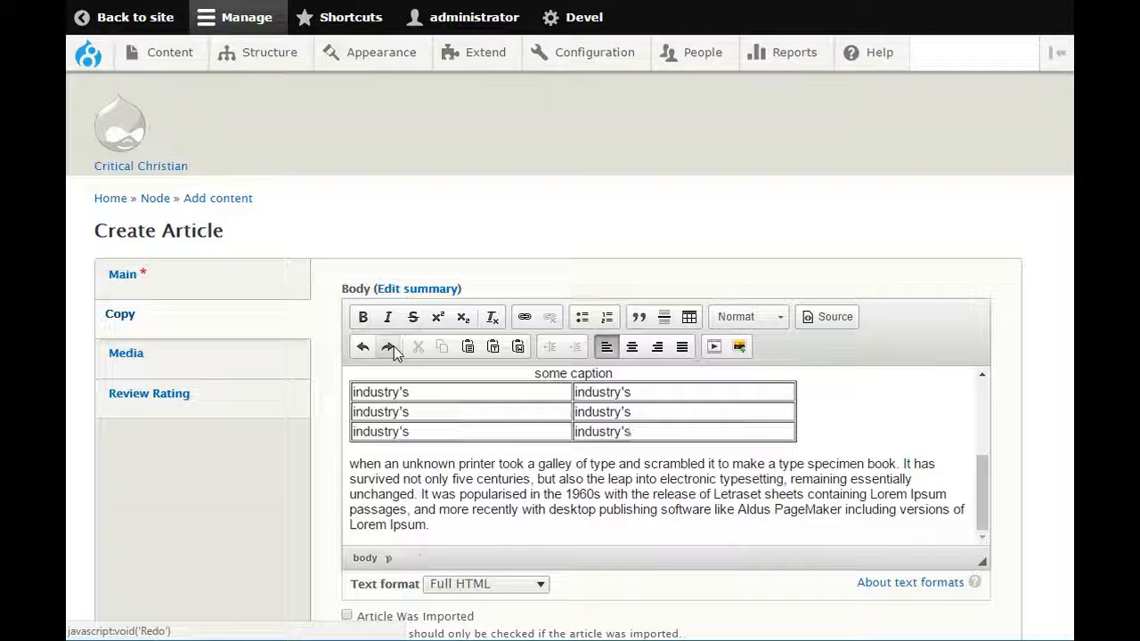
# Cut "industry's" from the second cell of the table's middle row and select "alley of typ" in the paragraph below
pyautogui.moveTo(639, 413); pyautogui.dragTo(550, 410)
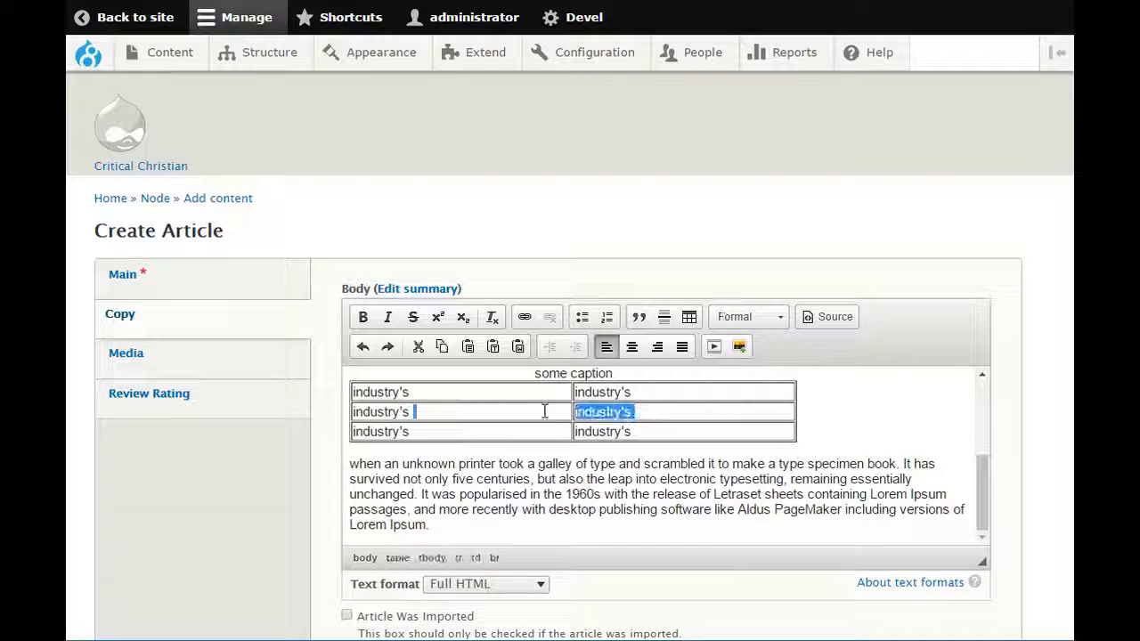
pyautogui.click(419, 347)
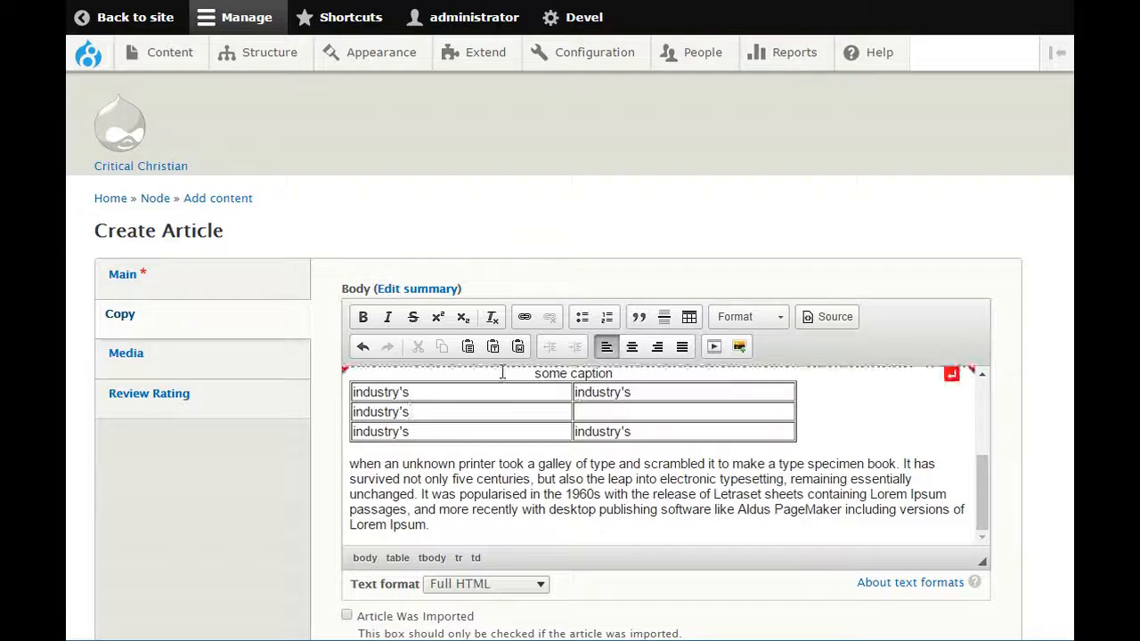
pyautogui.doubleClick(559, 465)
pyautogui.moveTo(593, 463); pyautogui.dragTo(609, 464)
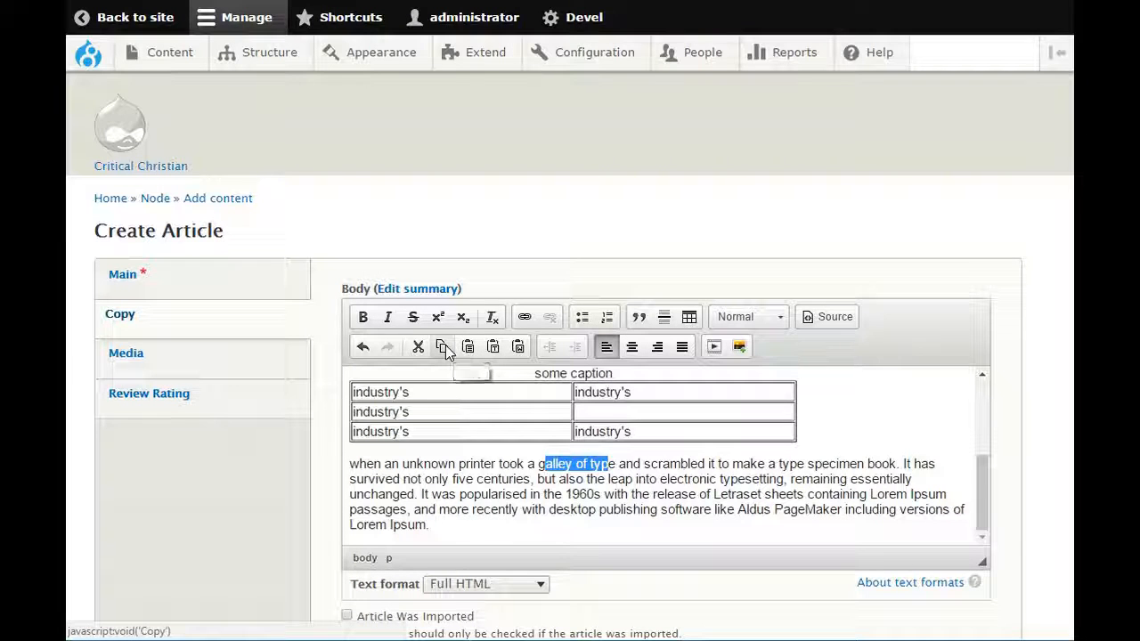
# Insert "asdasdasd" into the emptied cell in the table's middle row using the Paste dialog
pyautogui.click(619, 411)
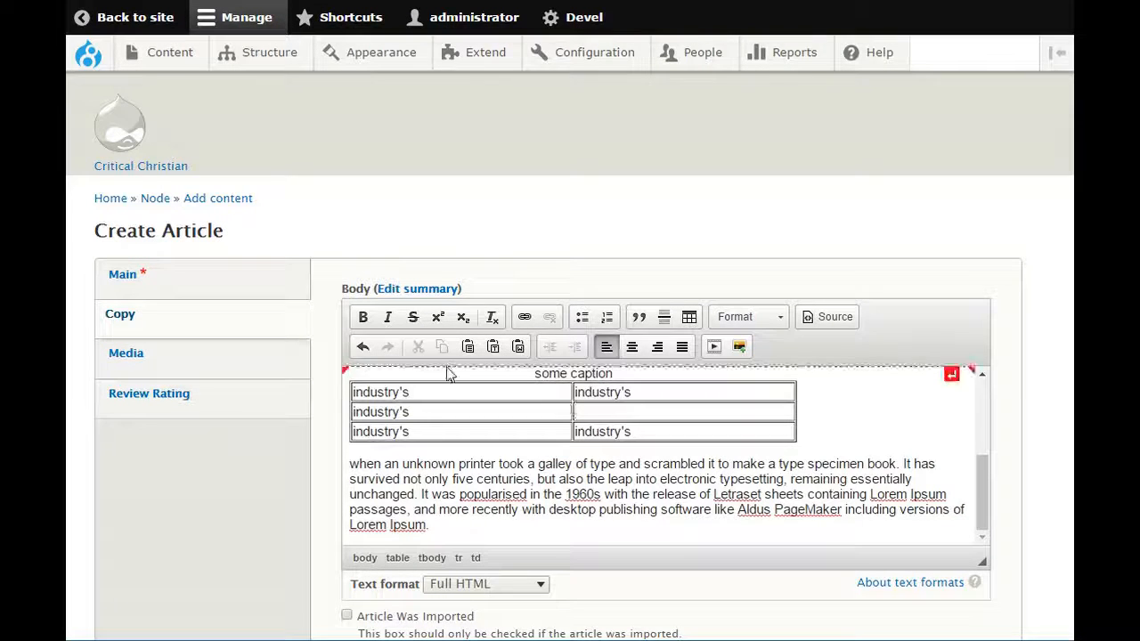
pyautogui.click(469, 347)
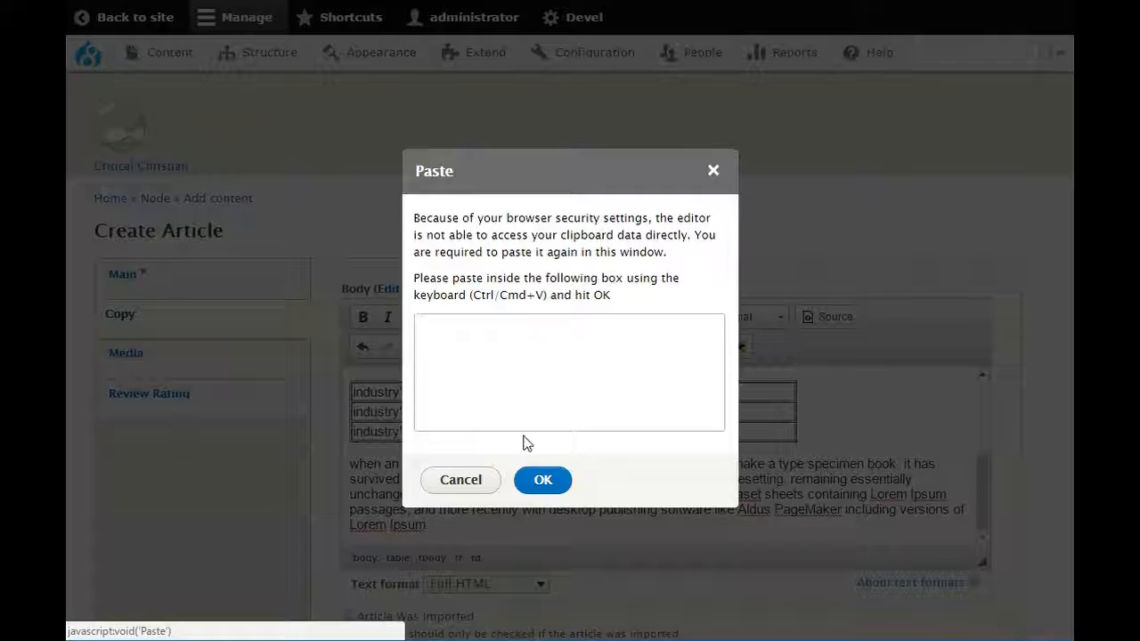
pyautogui.write('asdasdasd')
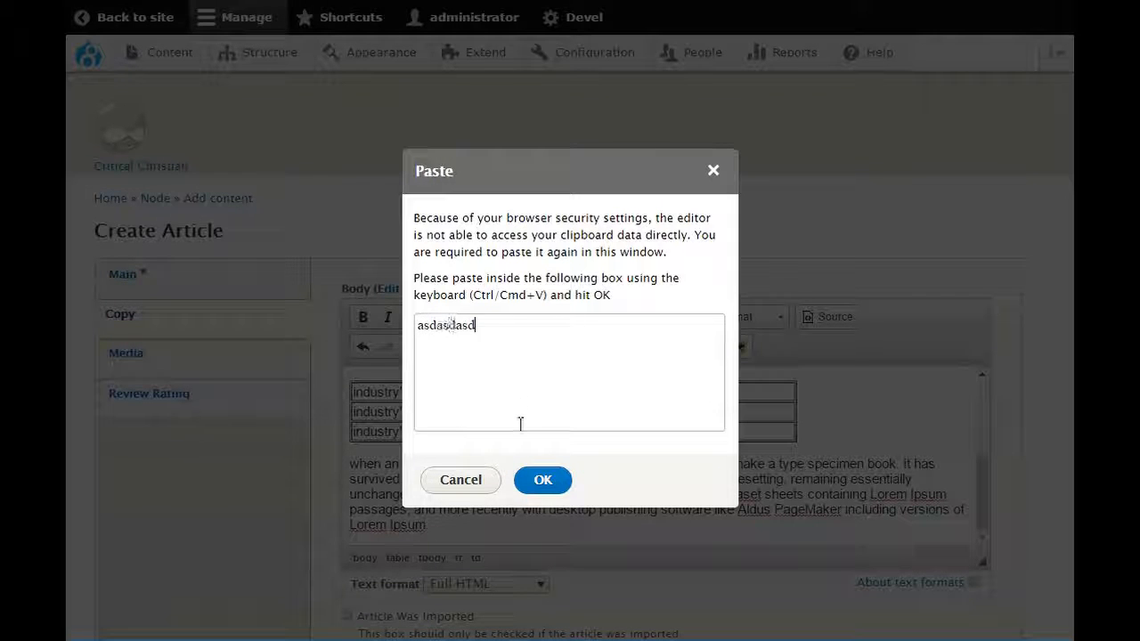
pyautogui.click(554, 489)
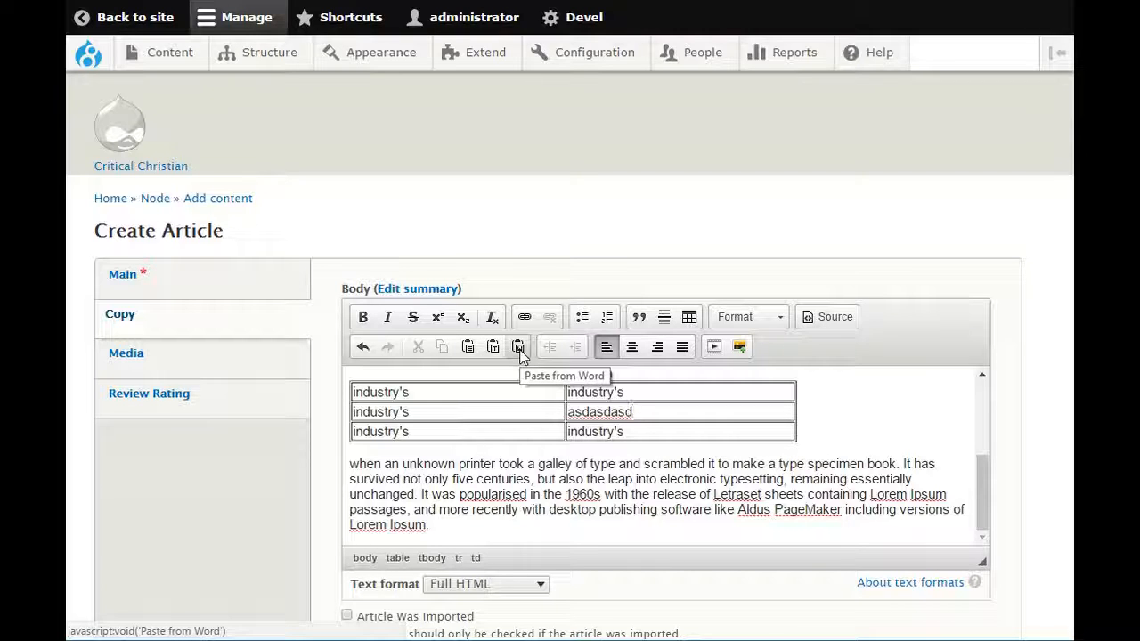
# Try to increase the indent of the first sentences below the table and of the line "text of the printing"
pyautogui.click(349, 463)
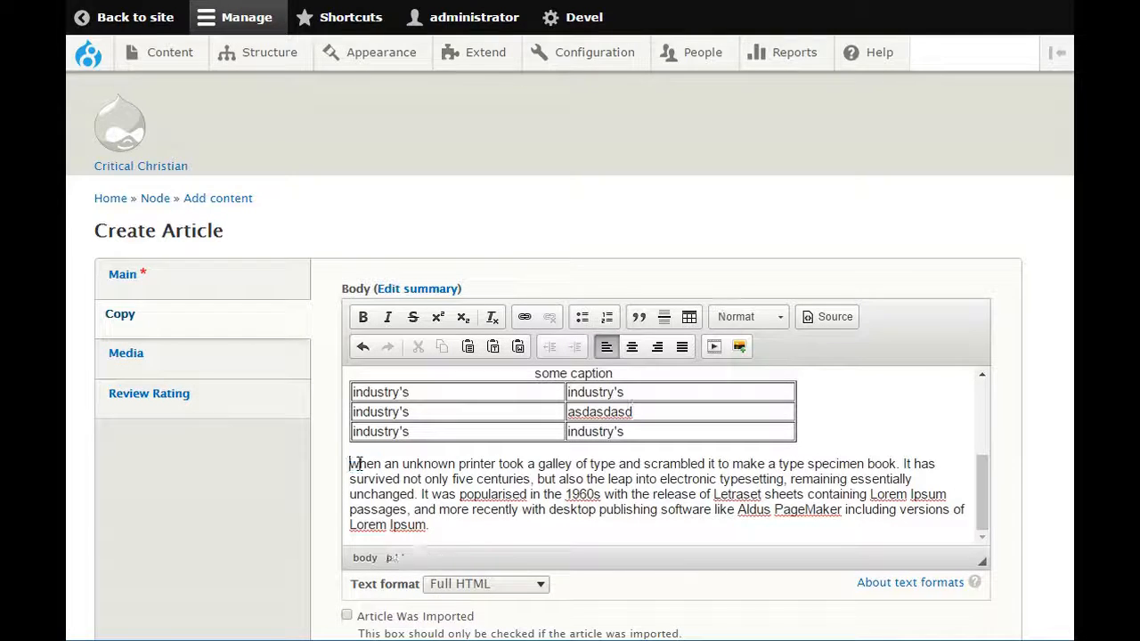
pyautogui.moveTo(349, 463); pyautogui.dragTo(417, 494)
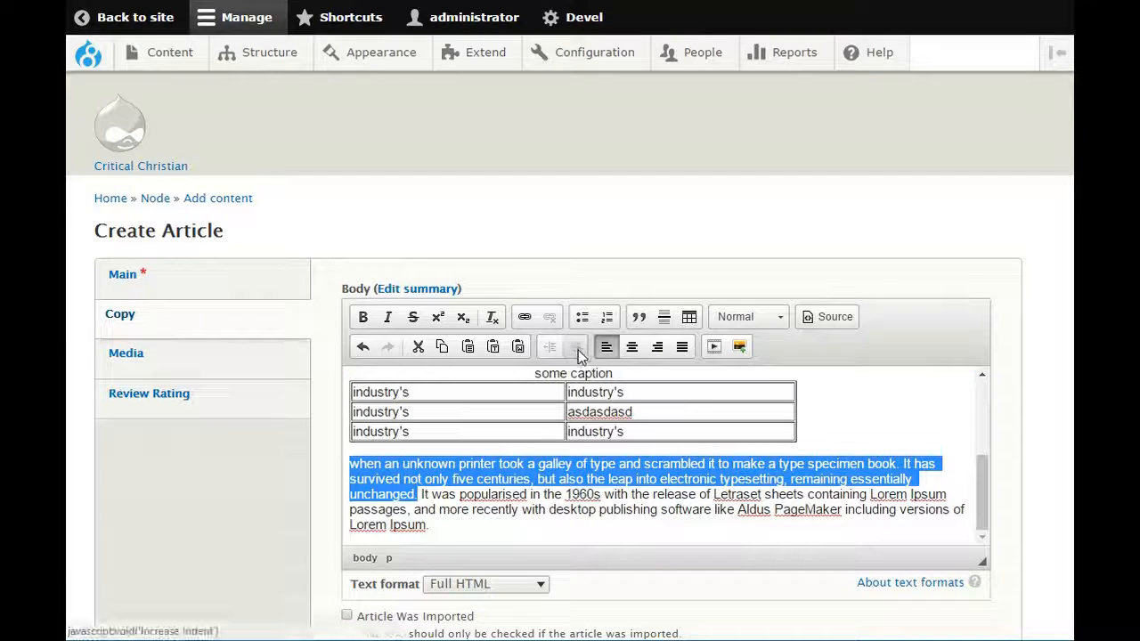
pyautogui.click(534, 490)
pyautogui.scroll(5, 547, 509)
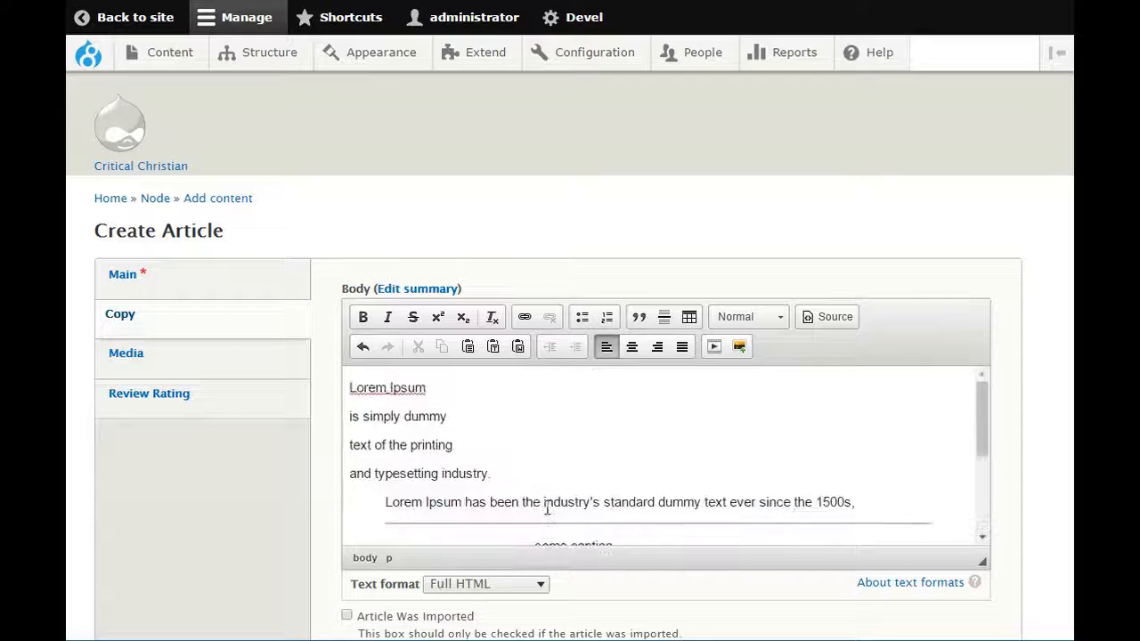
pyautogui.moveTo(476, 448); pyautogui.dragTo(287, 448)
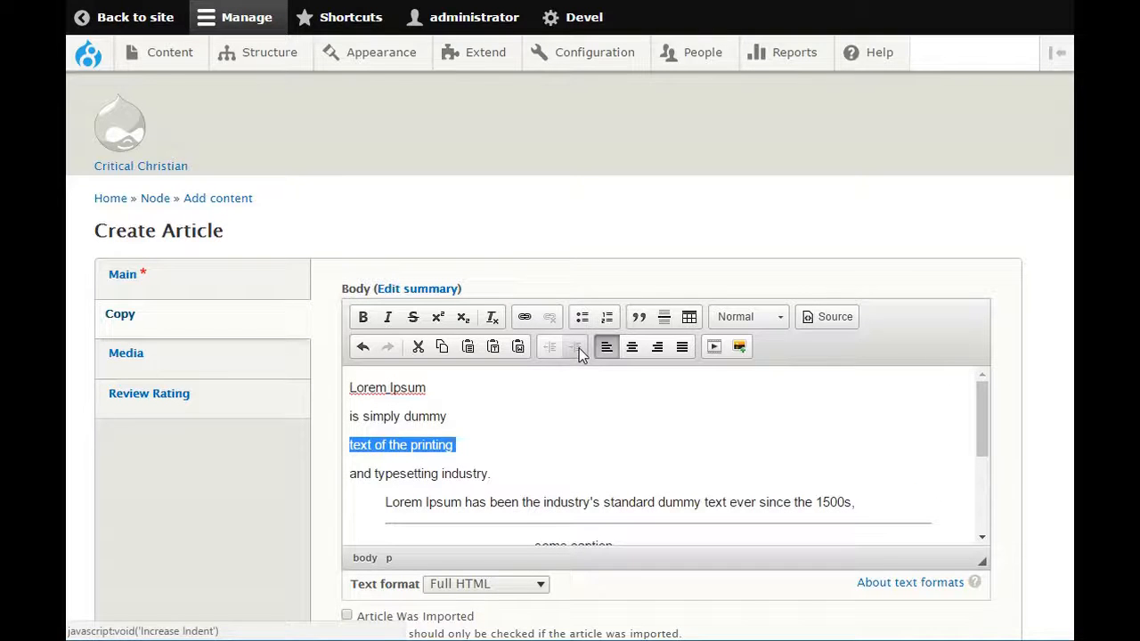
pyautogui.click(586, 429)
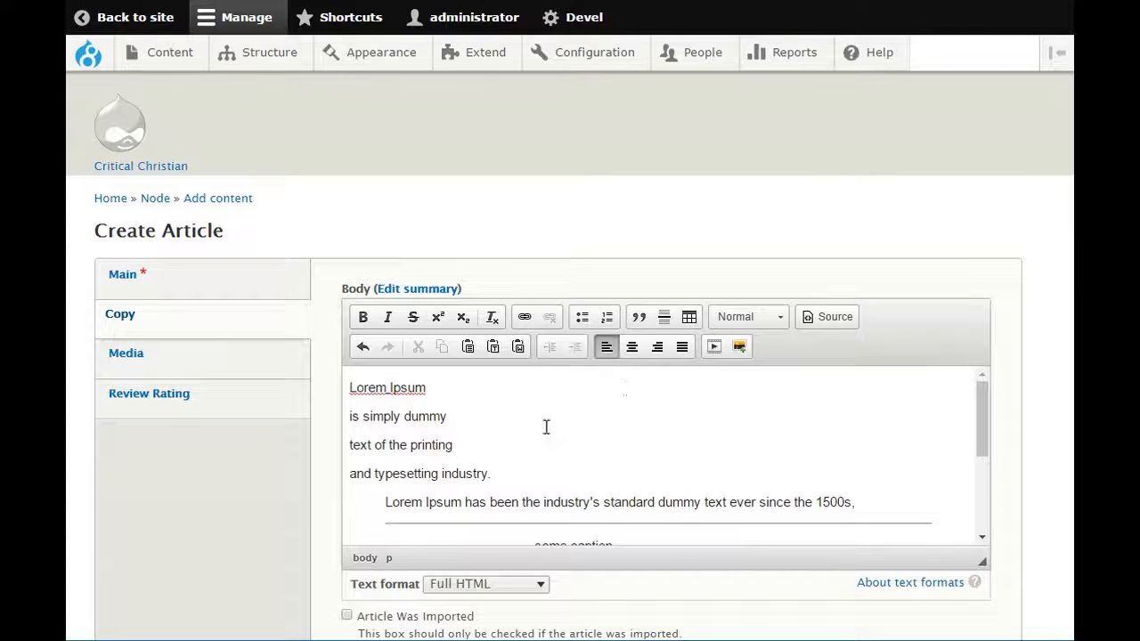
# Try centre, right and justified alignment on the first four body lines, "Lorem Ipsum" through "and typesetting industry.", and return them to left alignment
pyautogui.click(410, 446)
pyautogui.moveTo(495, 471); pyautogui.dragTo(329, 389)
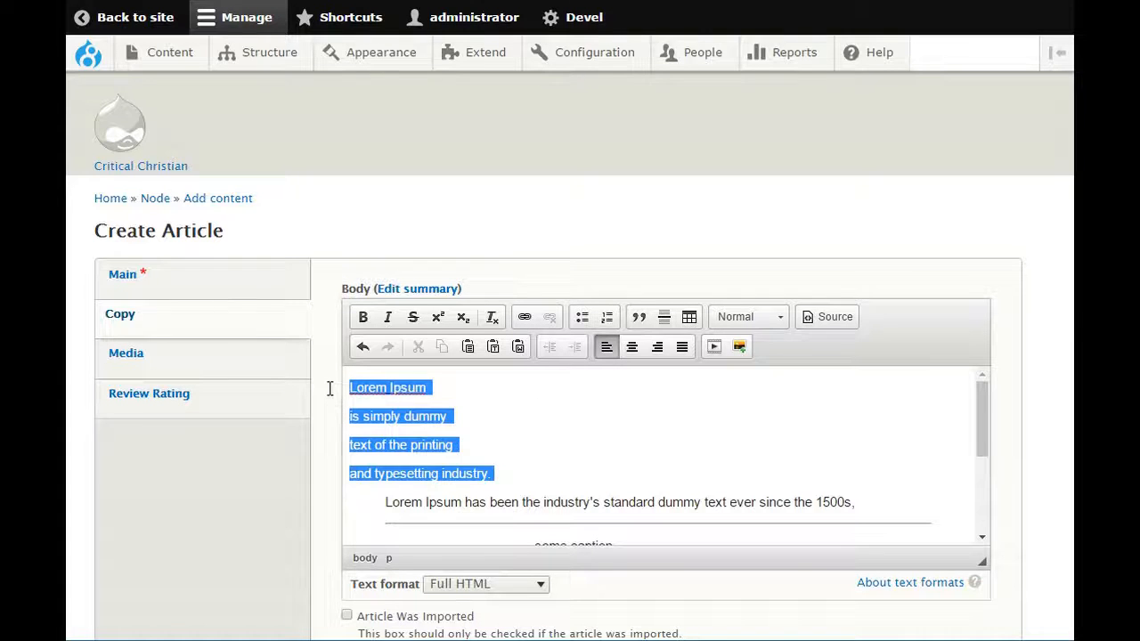
pyautogui.click(632, 347)
pyautogui.click(656, 350)
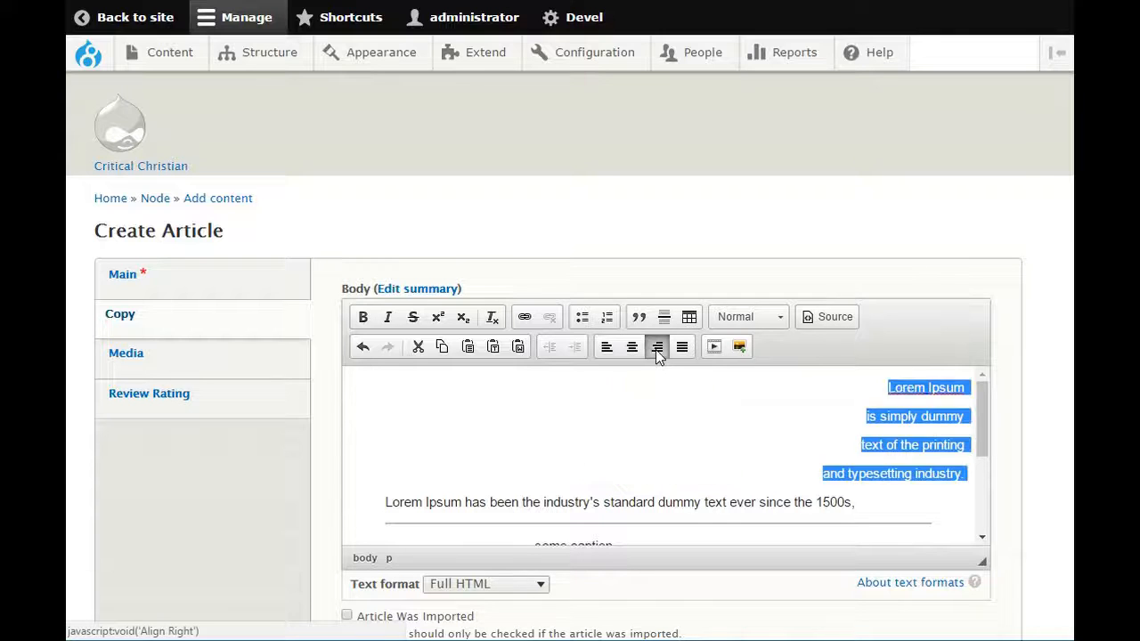
pyautogui.click(683, 348)
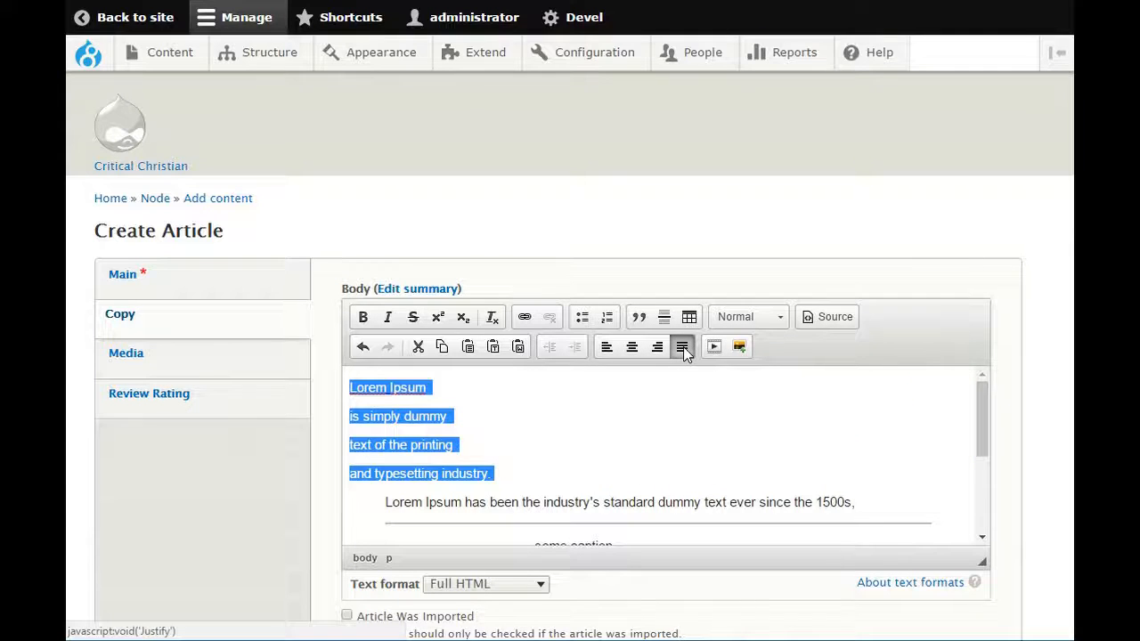
pyautogui.click(604, 348)
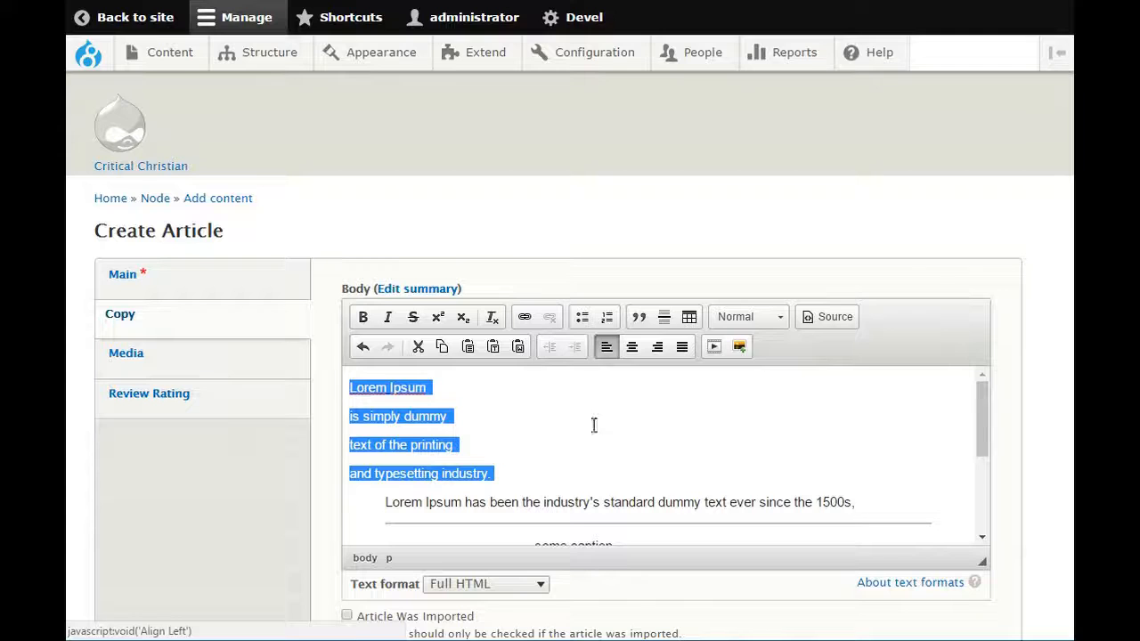